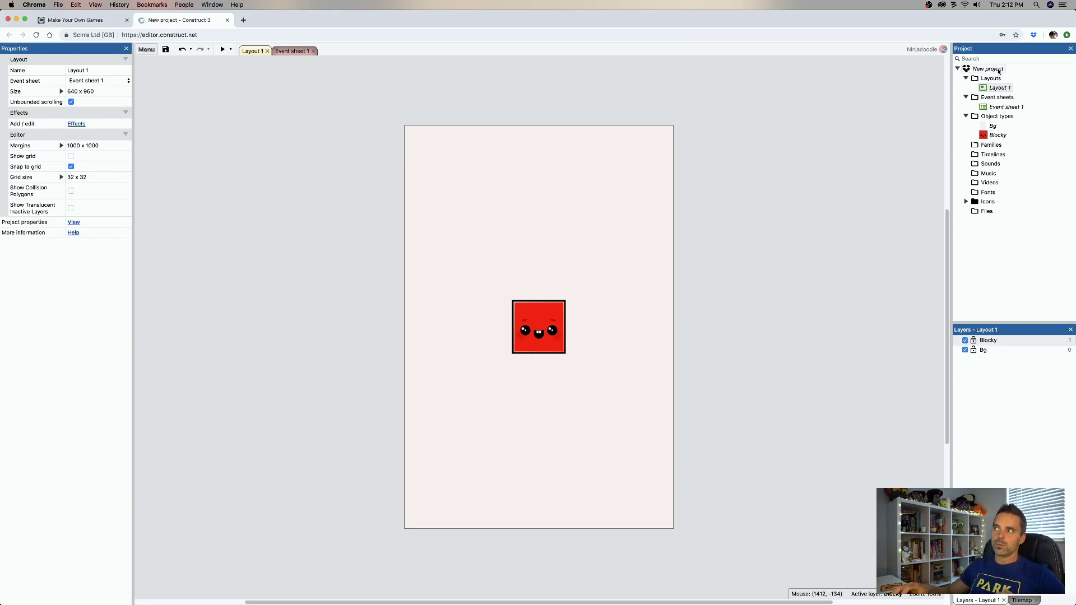
Review the project's properties, the settings of Layout 1 and the properties of the Bg layer
click(987, 69)
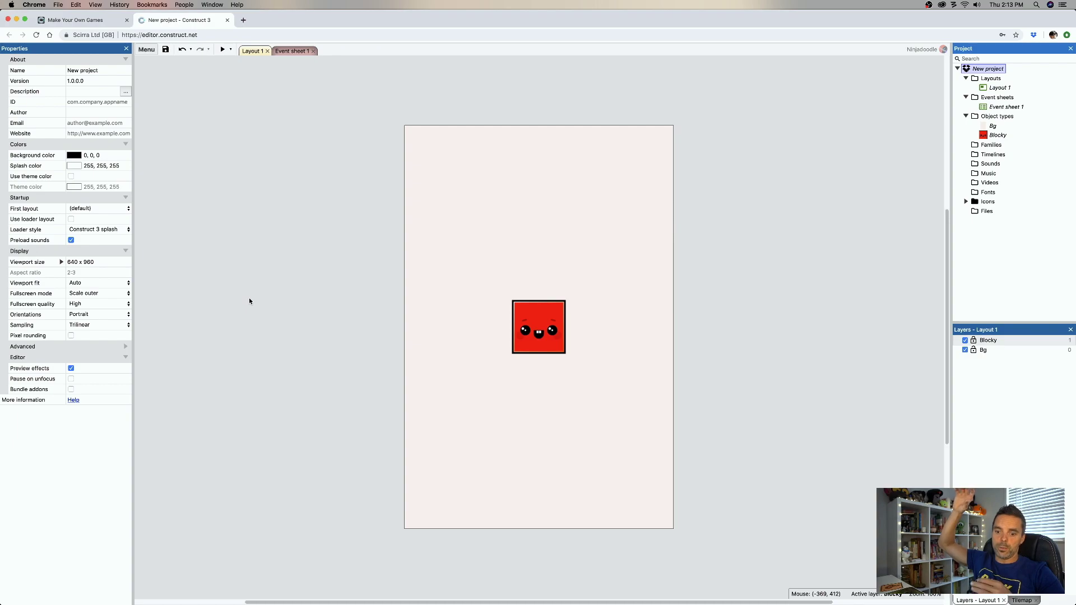
click(523, 77)
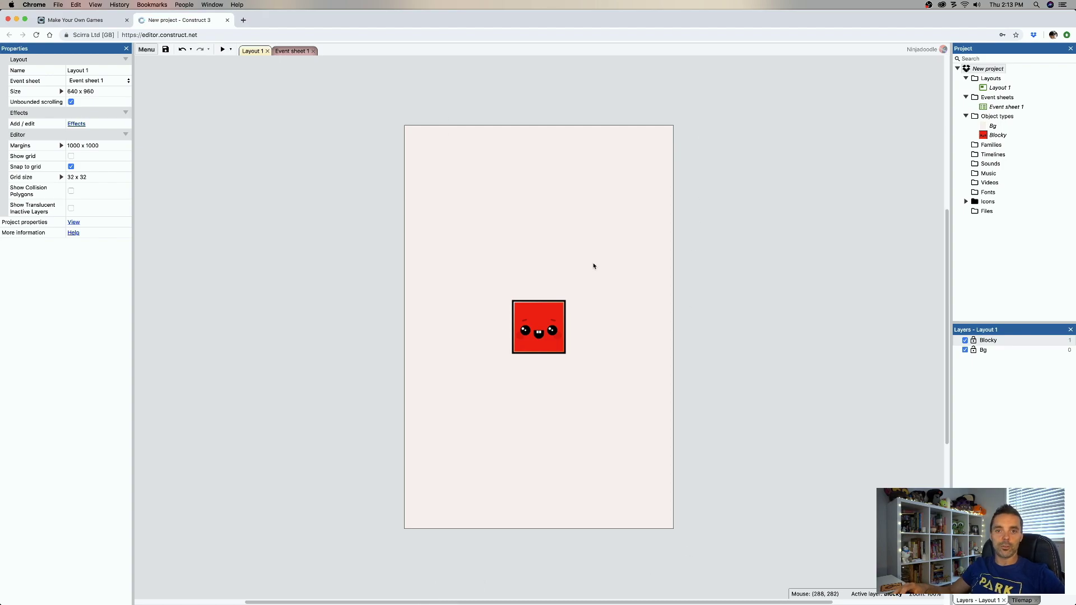
click(991, 88)
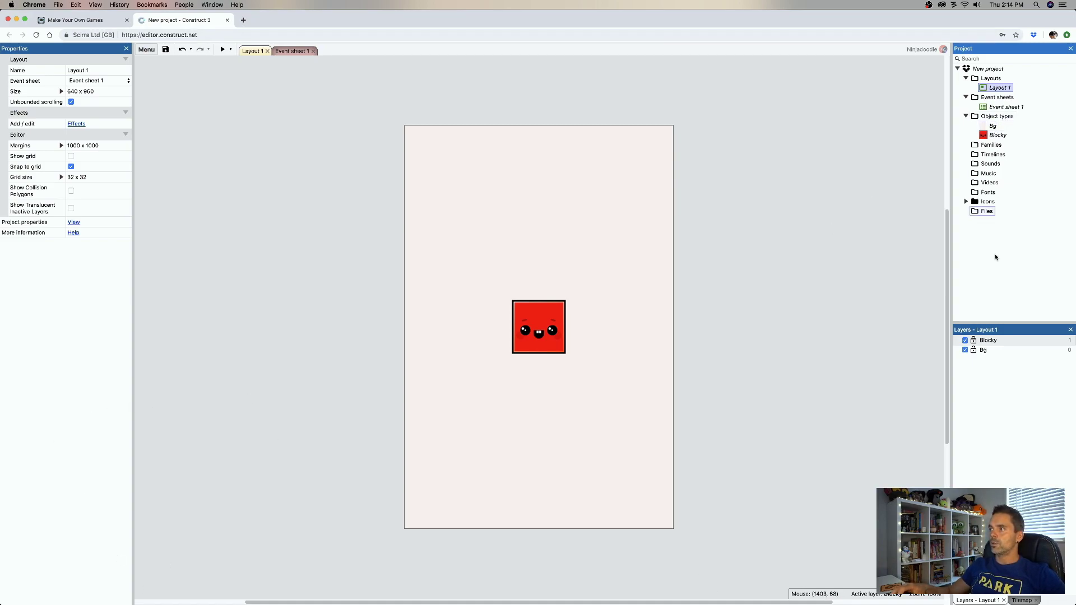
click(985, 350)
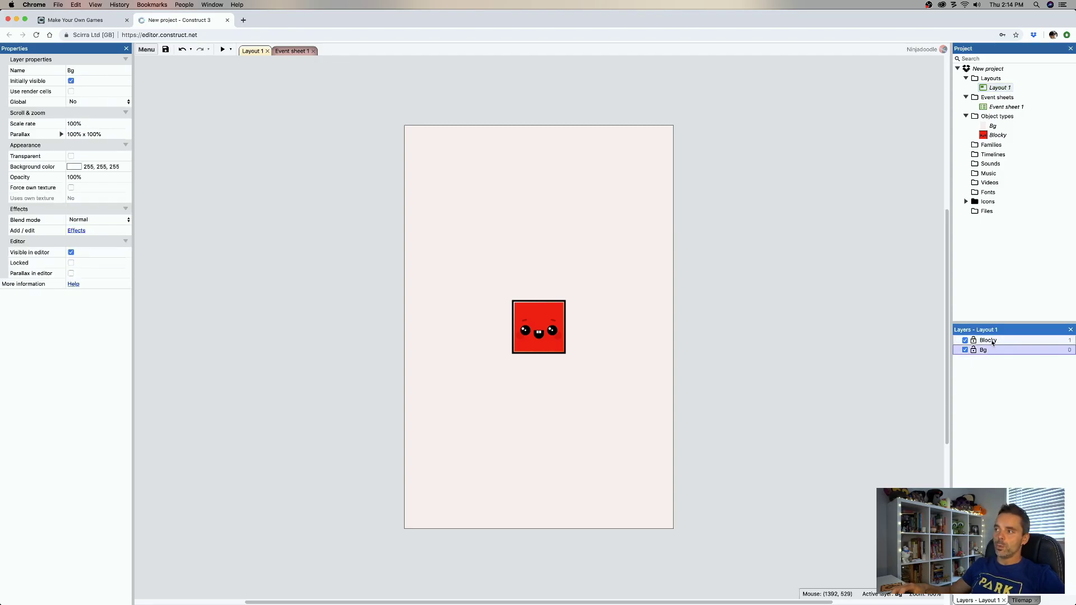
Move the Bg sprite partly off the layout to 736, 576, shift it around, and return it to fill the layout
click(626, 463)
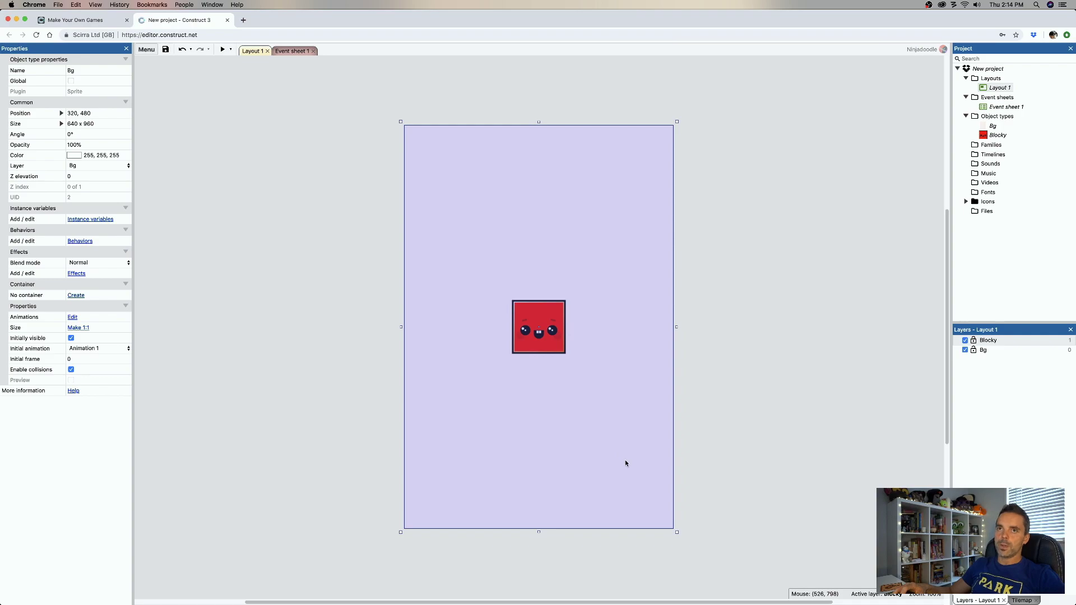
drag(644, 354, 793, 411)
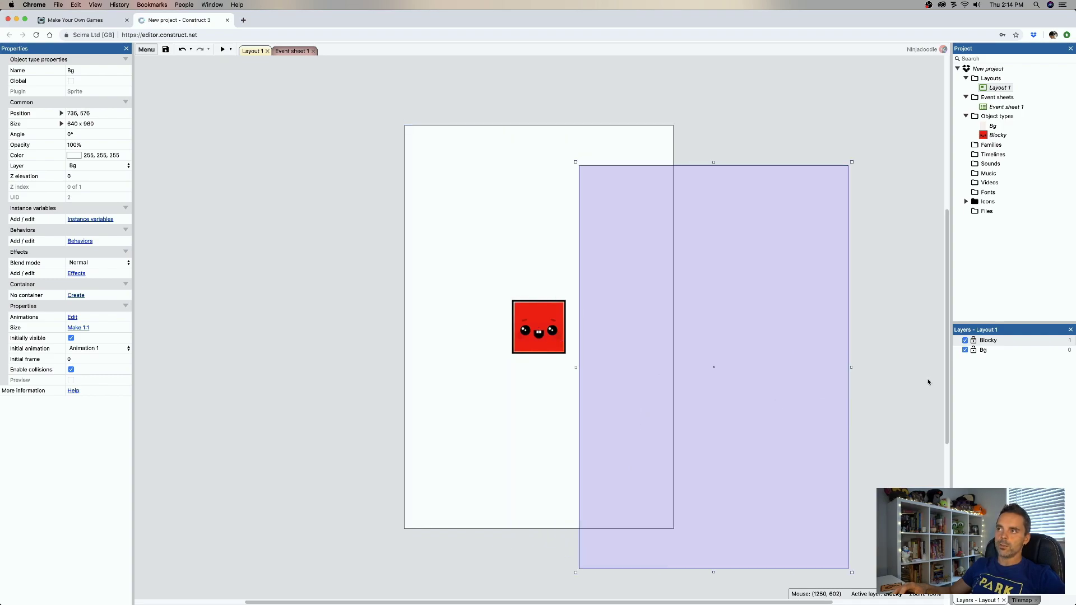
click(900, 396)
drag(754, 412, 727, 423)
click(825, 441)
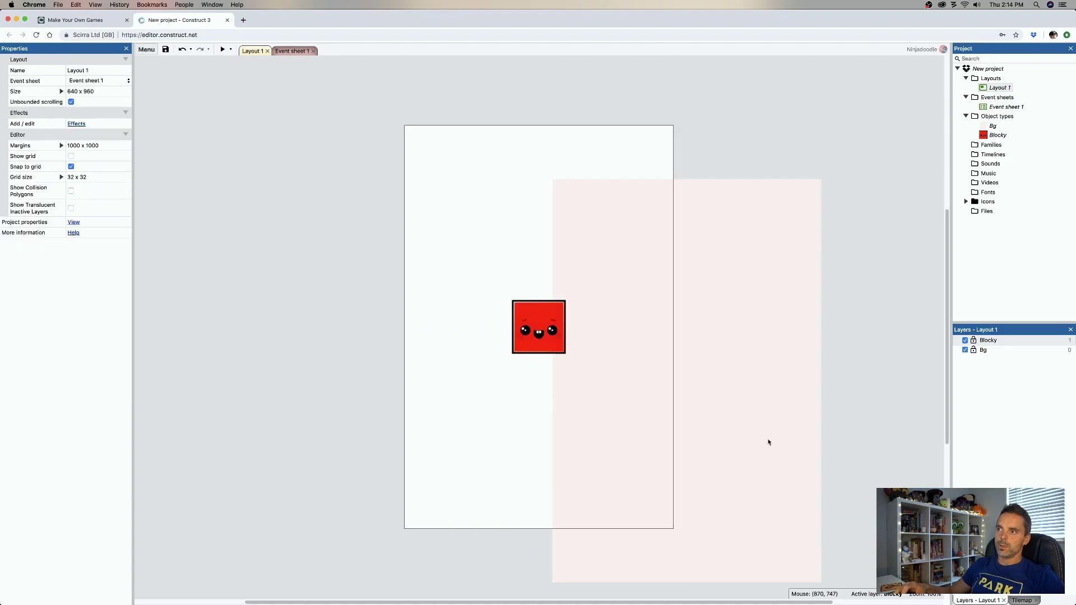
drag(745, 472, 716, 459)
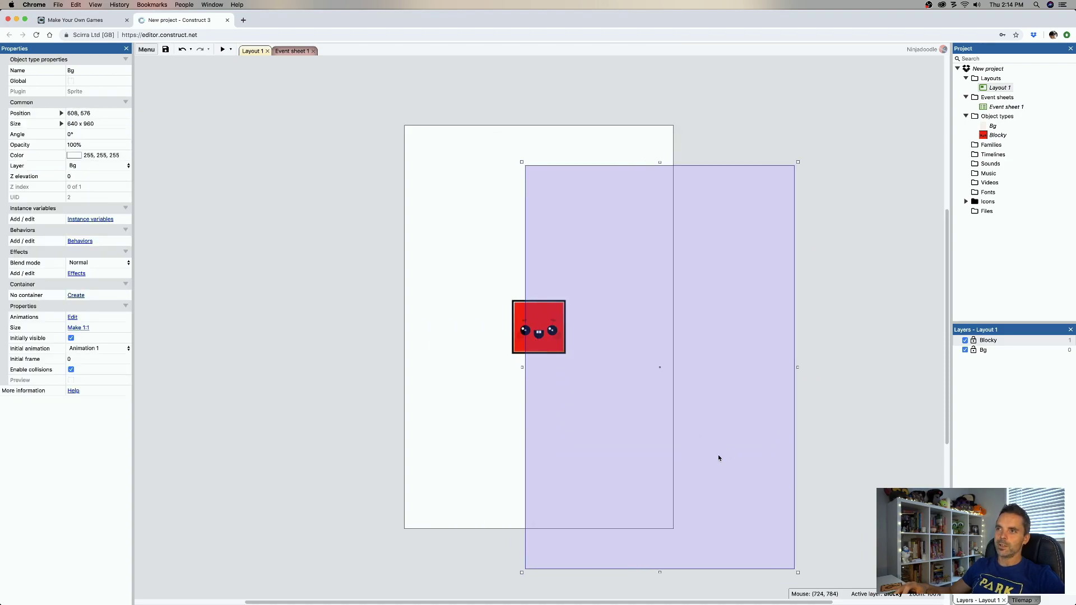
click(874, 479)
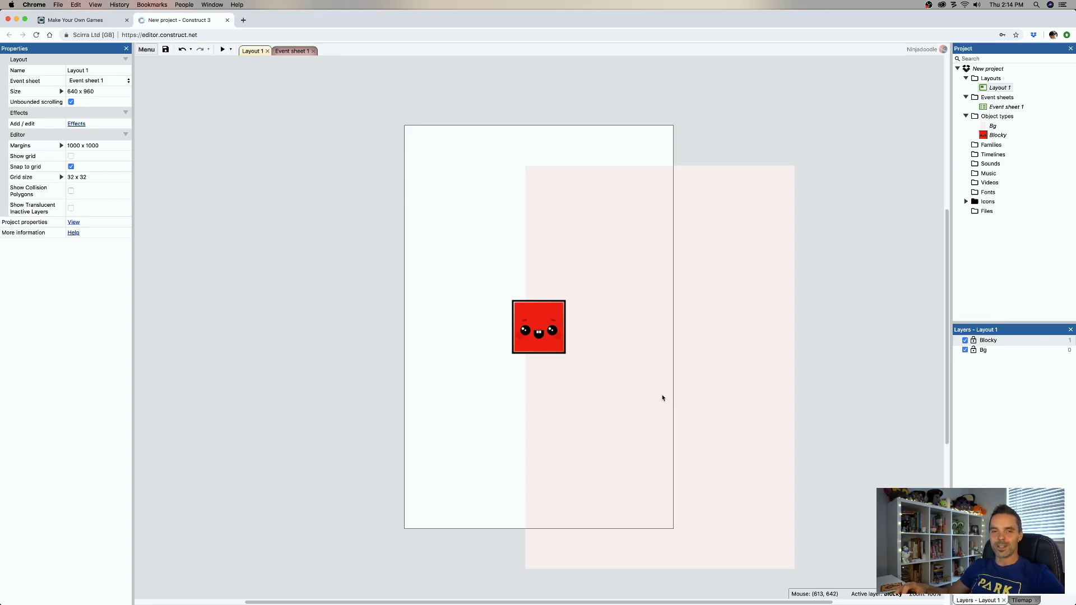
drag(663, 397, 548, 352)
click(713, 370)
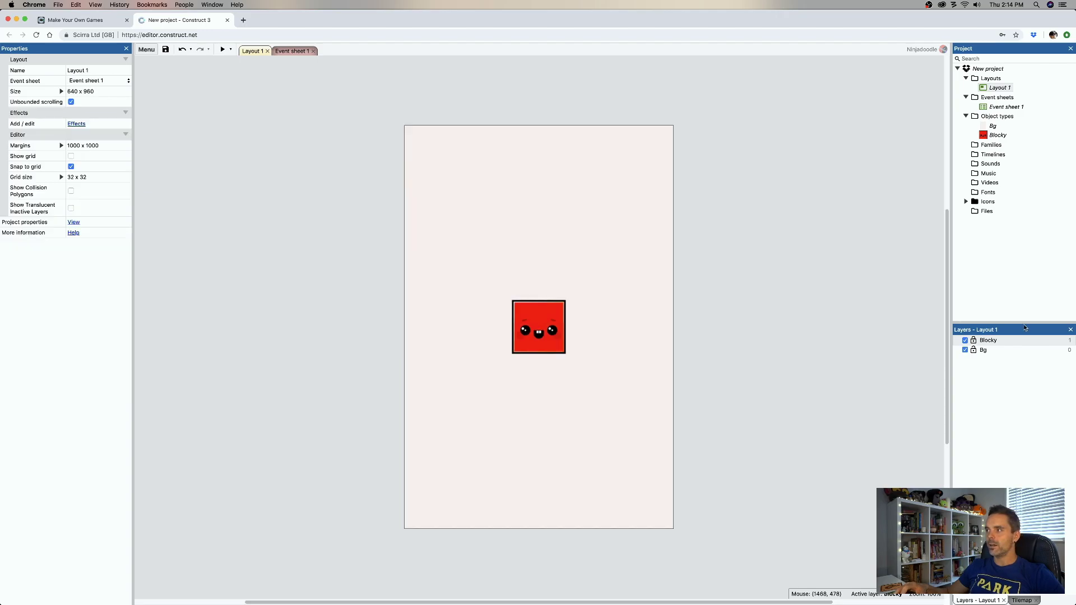
Inspect the properties of the Blocky and Bg layers, the Blocky sprite and Layout 1
click(987, 340)
click(563, 331)
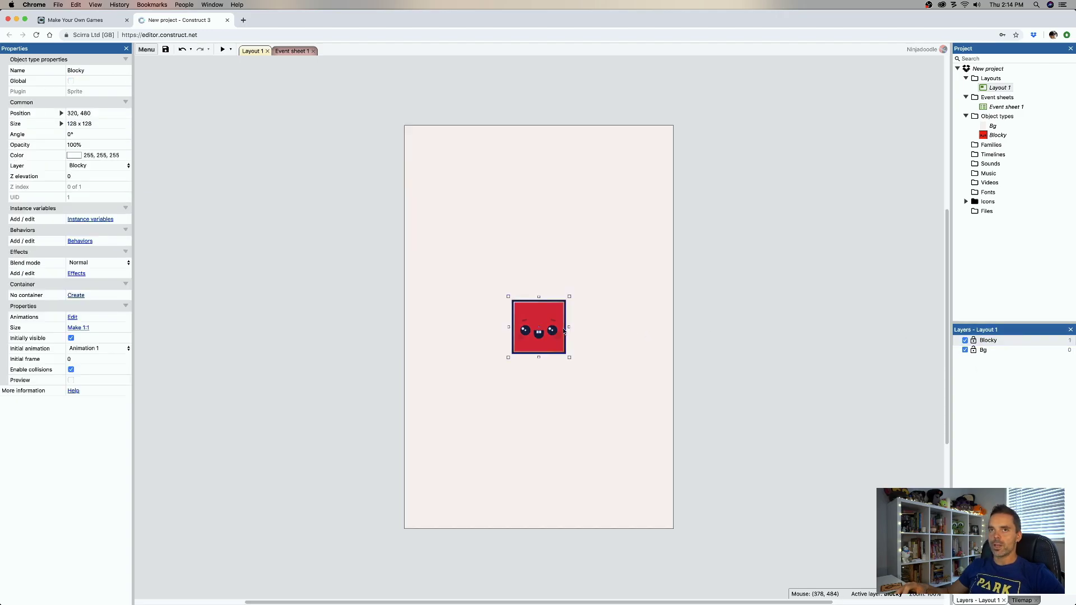
click(986, 350)
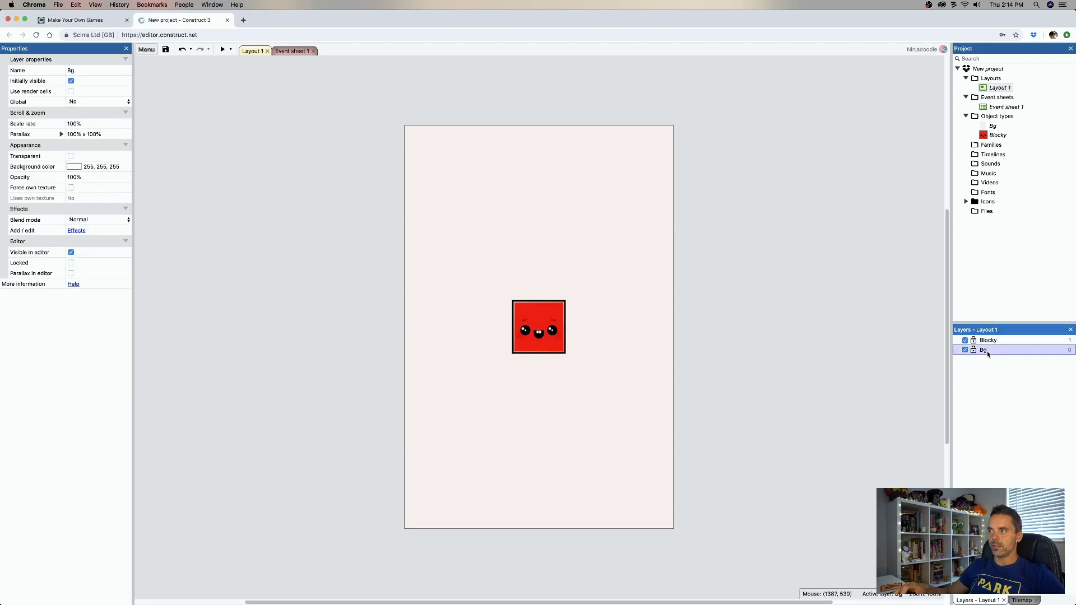
click(987, 341)
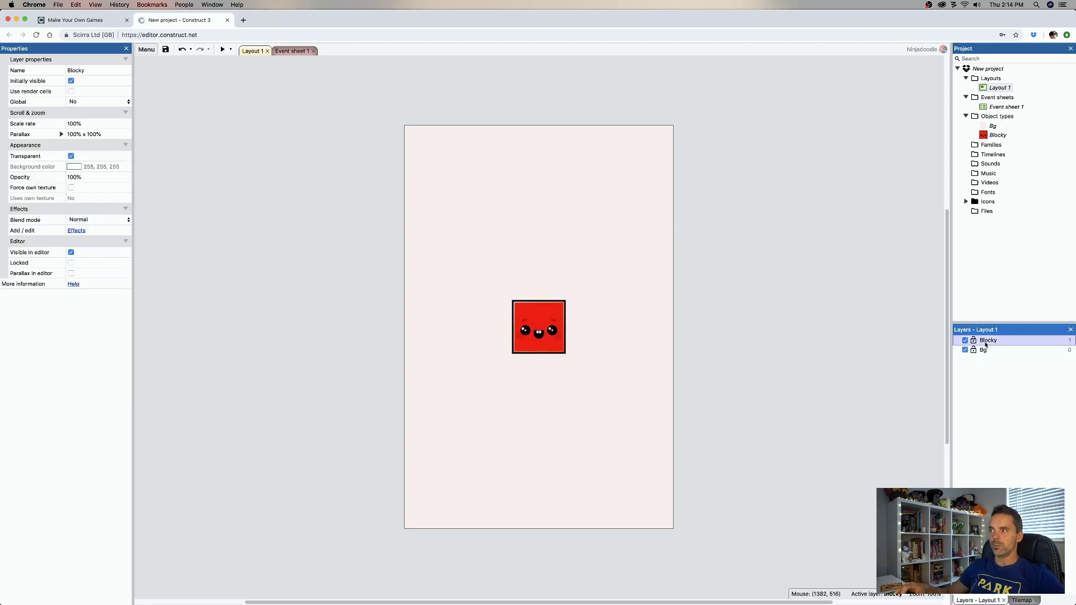
click(542, 340)
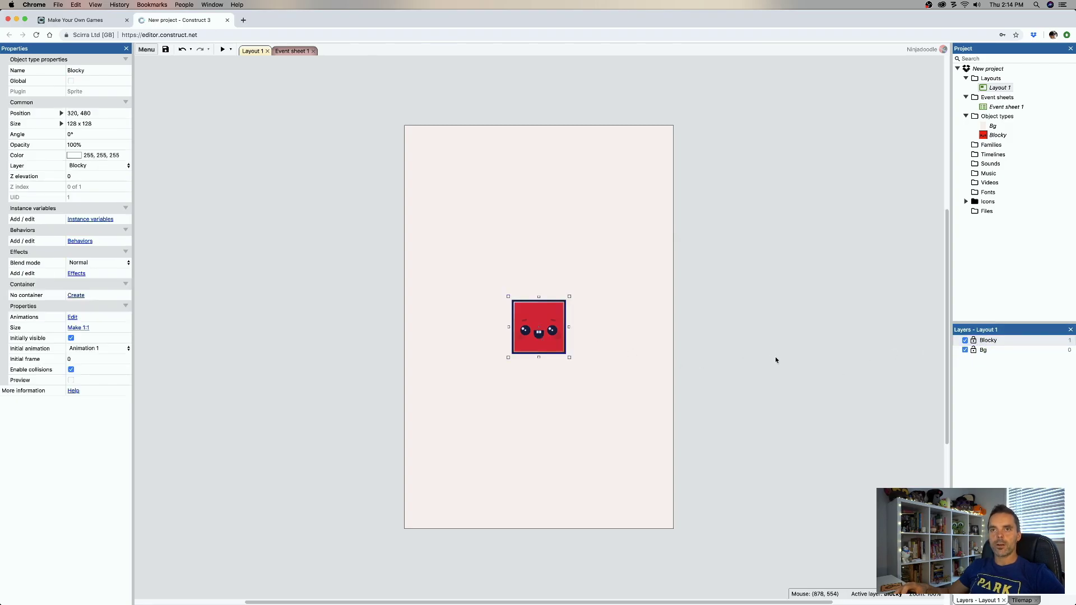
click(825, 365)
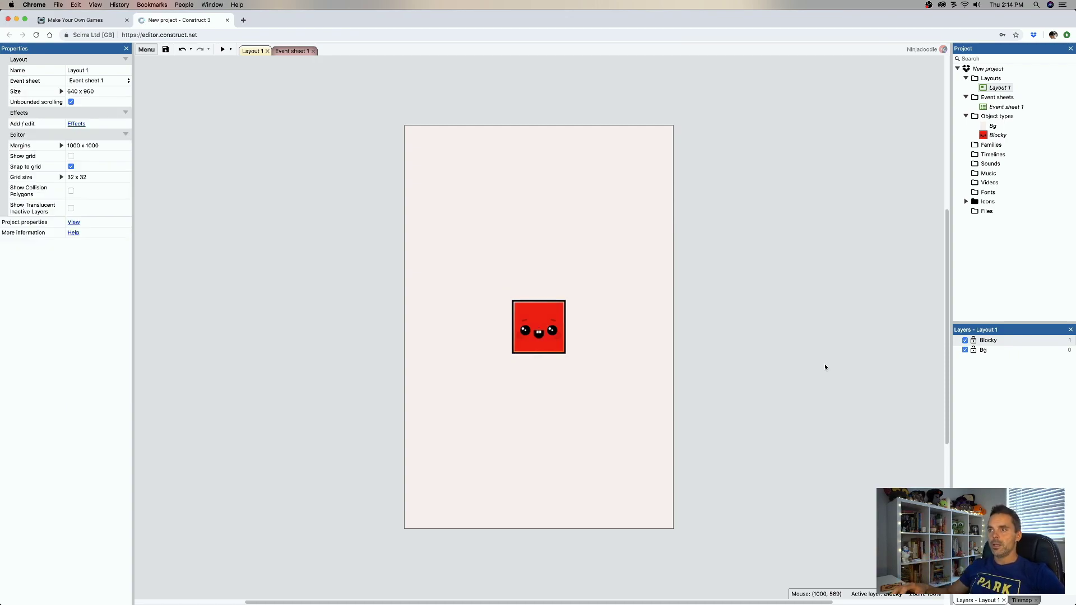
click(999, 88)
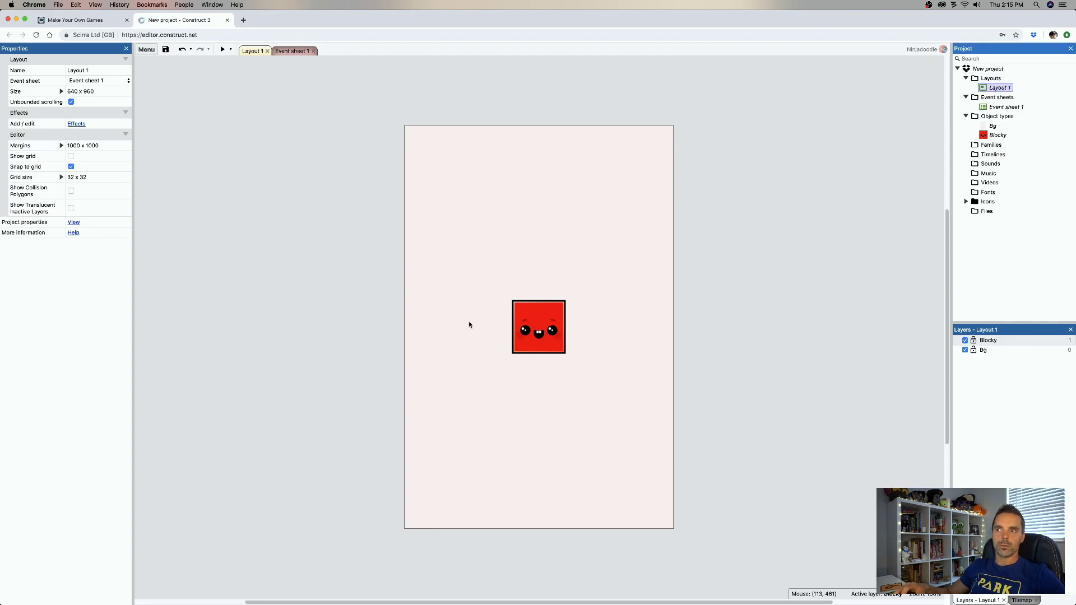
Move the Blocky sprite to the layout's upper-left corner at 64, 64, and return it to the centre at 320, 480
mouse_move(531, 338)
mouse_down()
mouse_move(568, 297)
mouse_move(501, 336)
mouse_move(568, 350)
mouse_move(524, 335)
mouse_move(552, 335)
mouse_move(538, 334)
mouse_up()
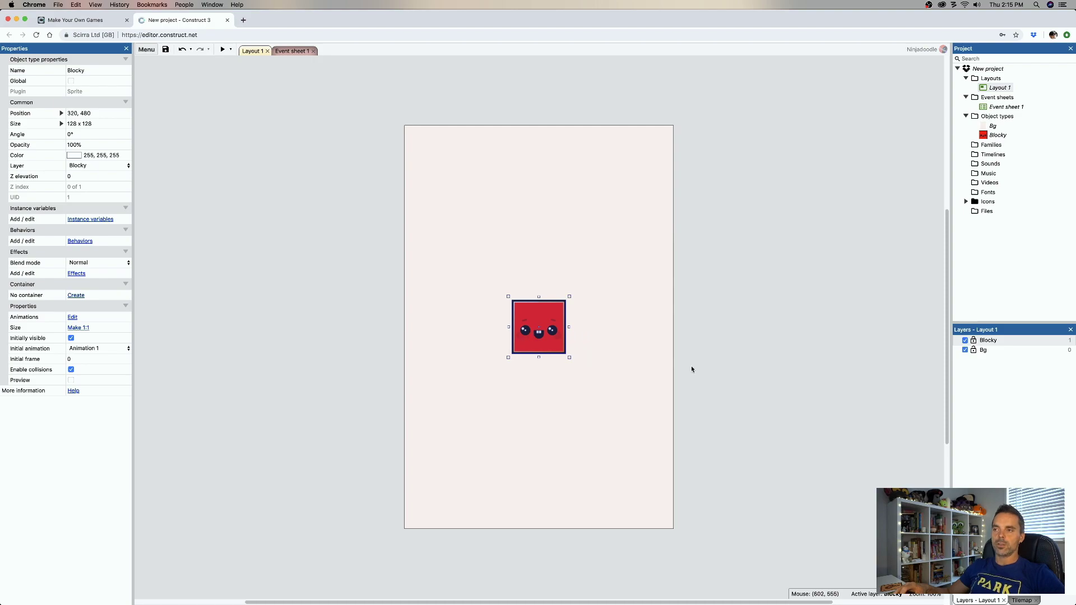
click(770, 385)
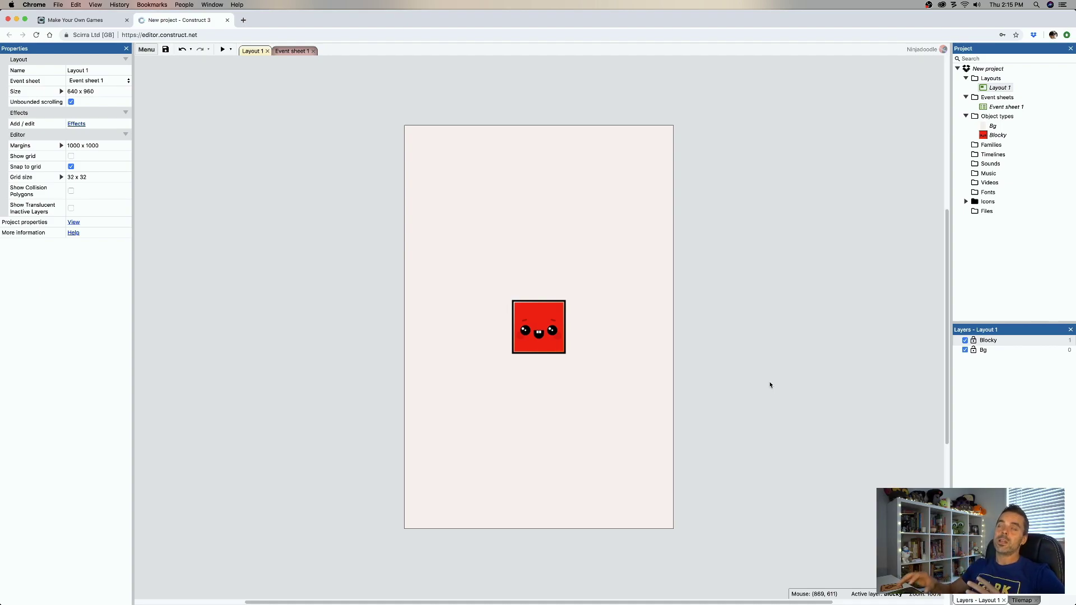
drag(535, 332, 428, 158)
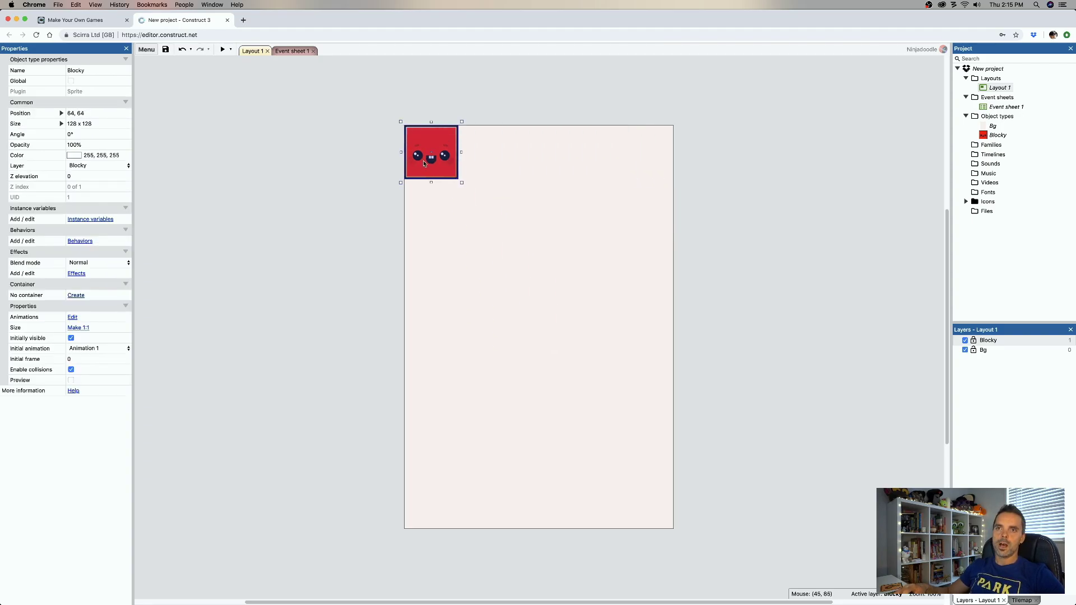
click(241, 255)
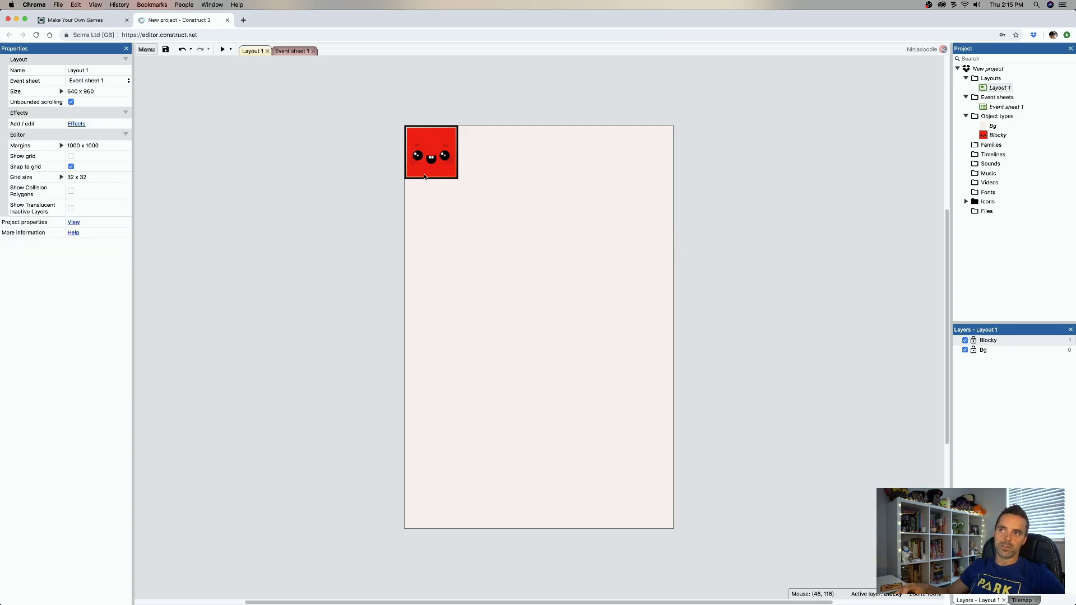
drag(436, 159, 544, 334)
click(356, 331)
click(547, 337)
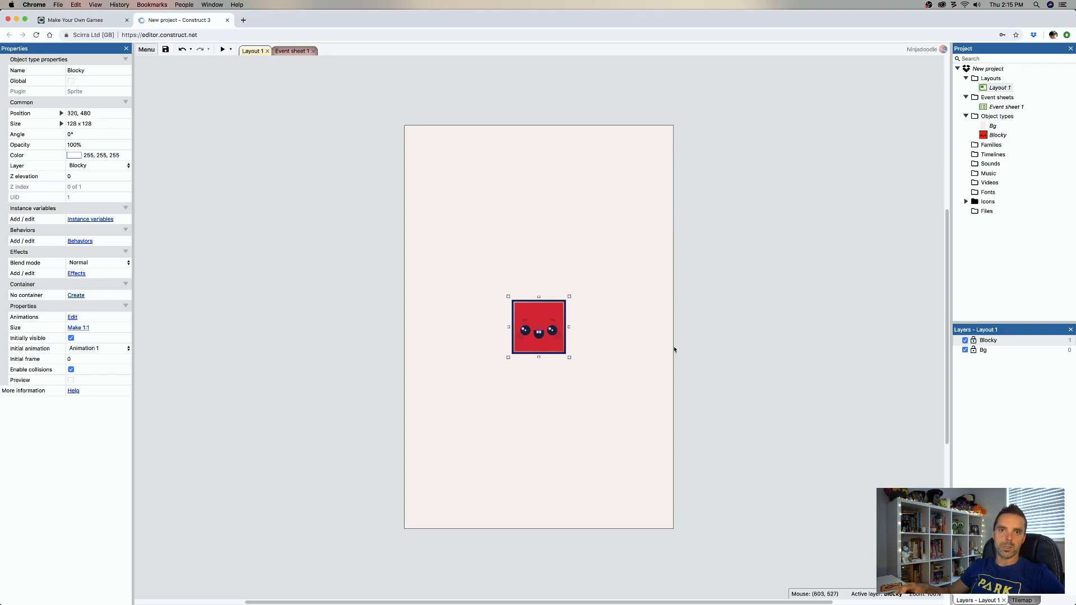
click(692, 275)
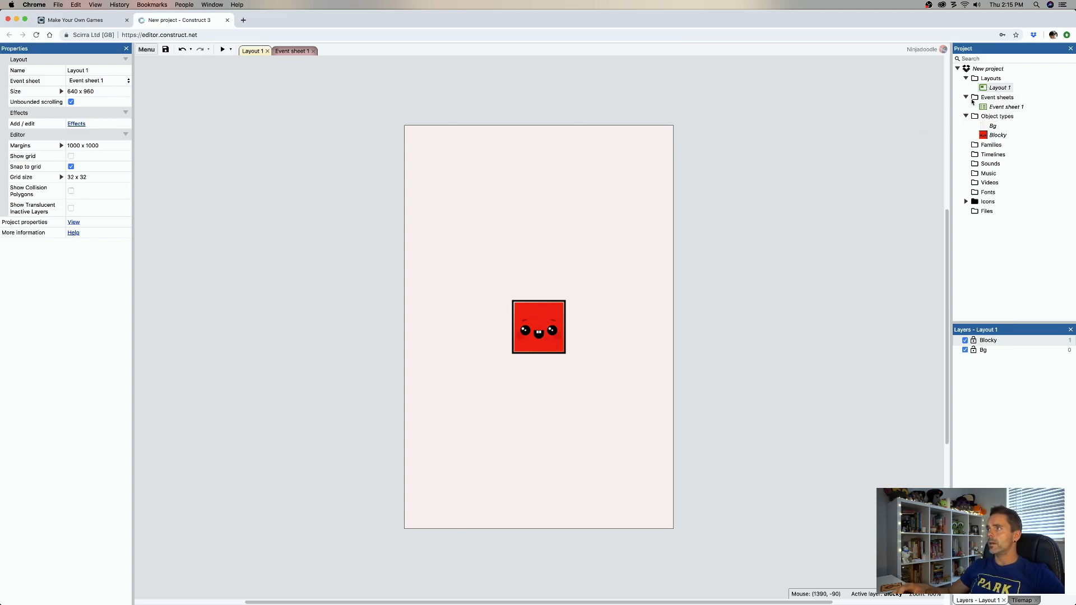
Add the Anchor behavior to the Blocky sprite and close its behaviors dialog
click(558, 332)
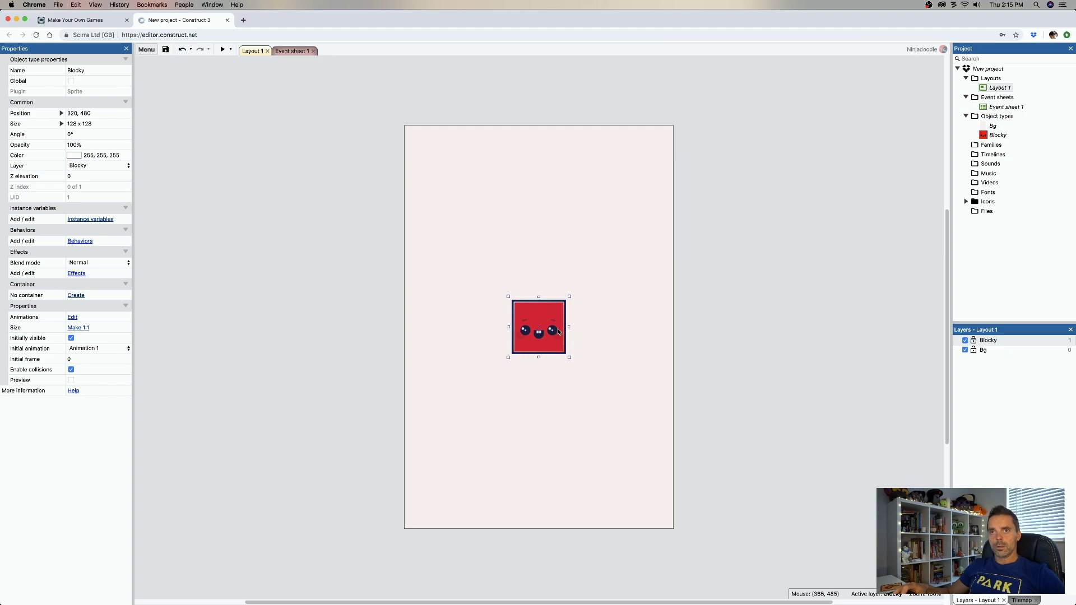
click(80, 241)
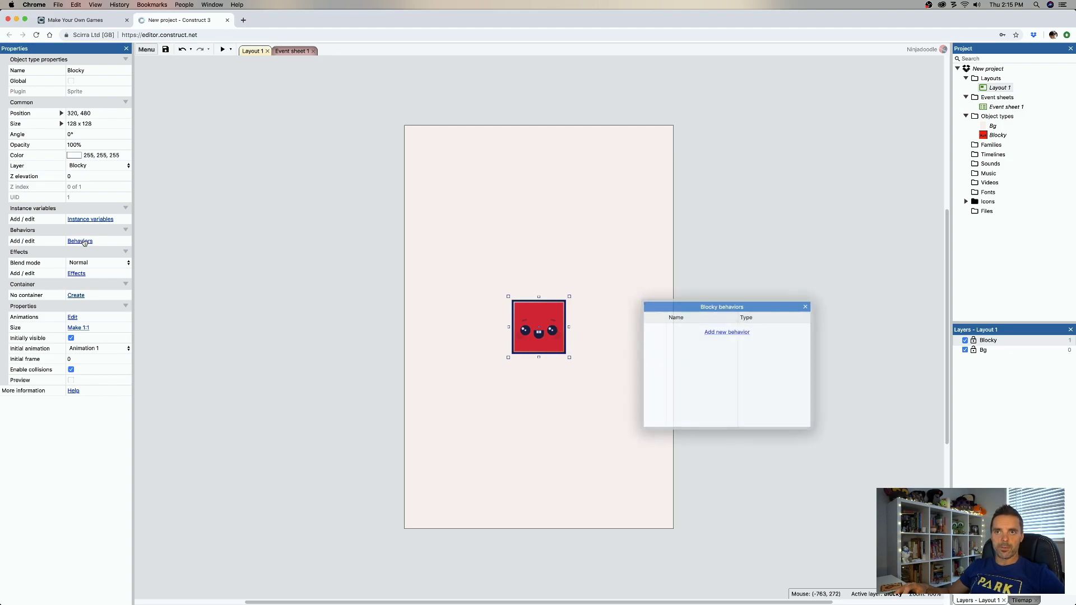
click(726, 331)
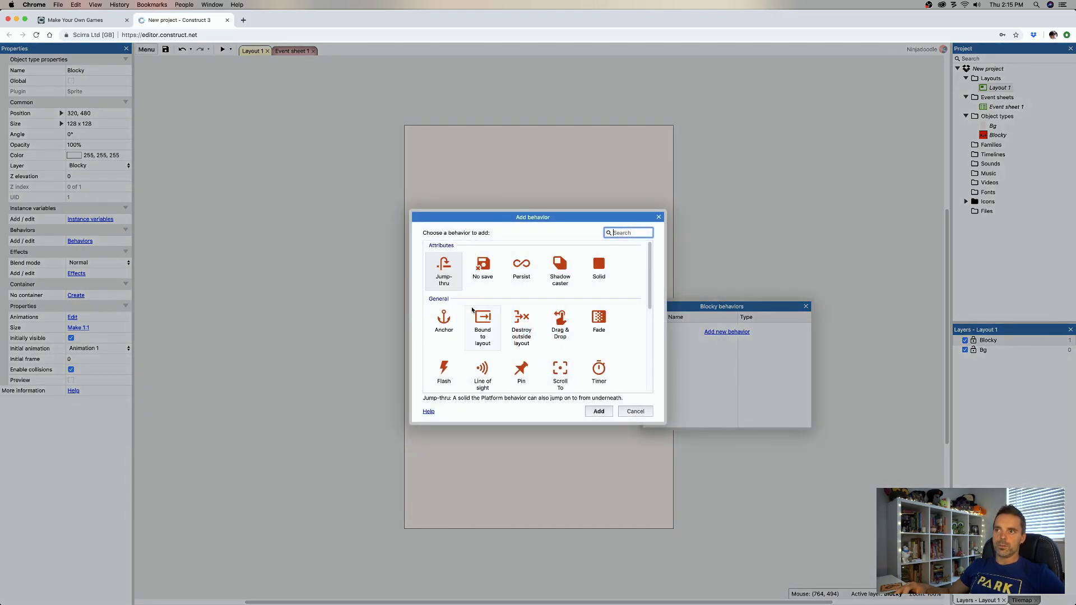
drag(651, 298, 649, 365)
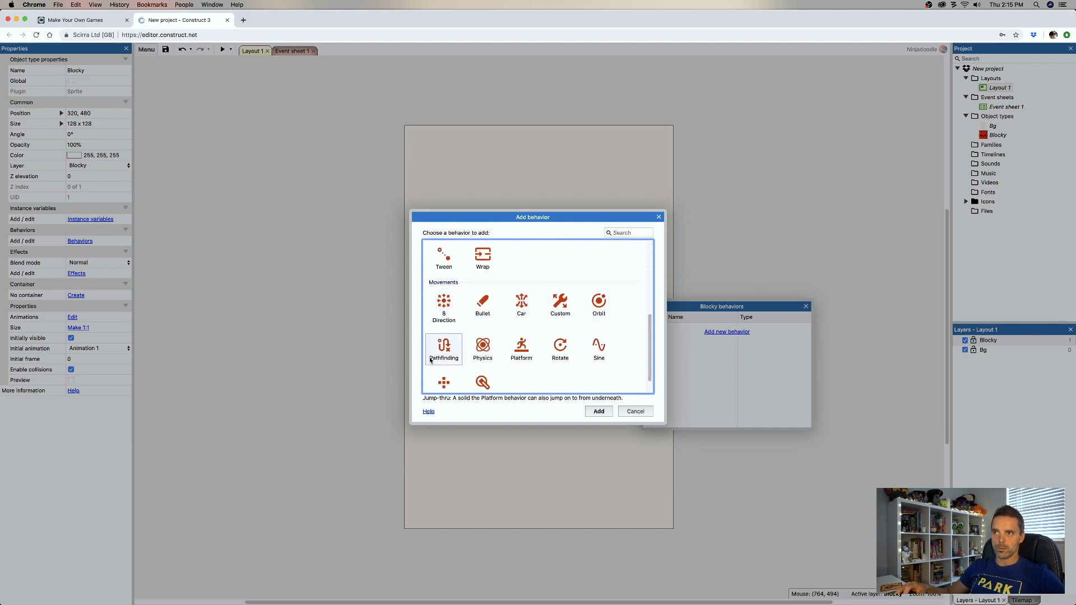
drag(652, 348, 650, 276)
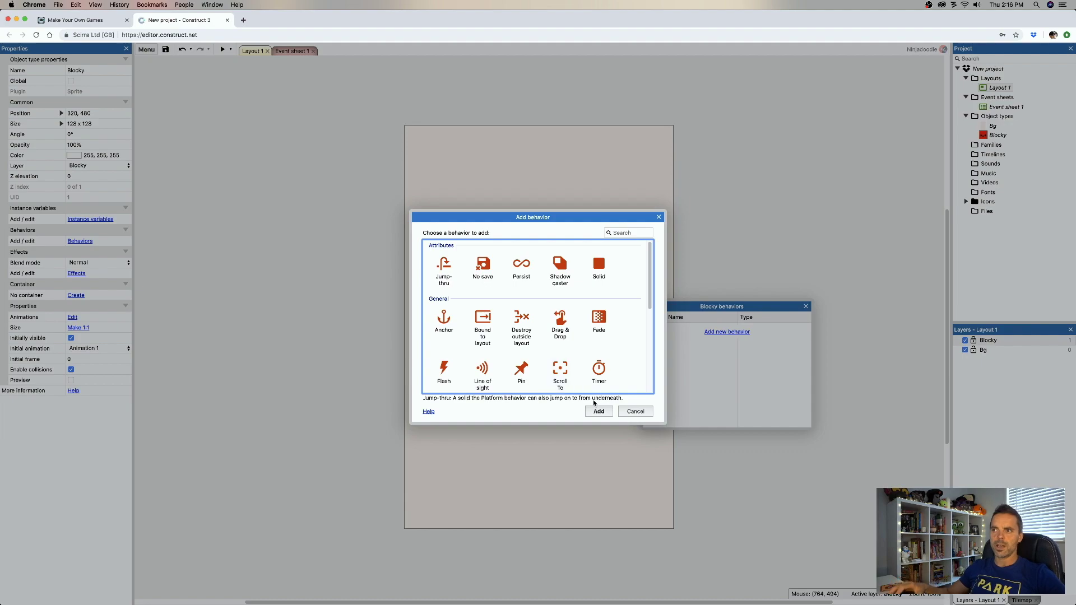
click(452, 317)
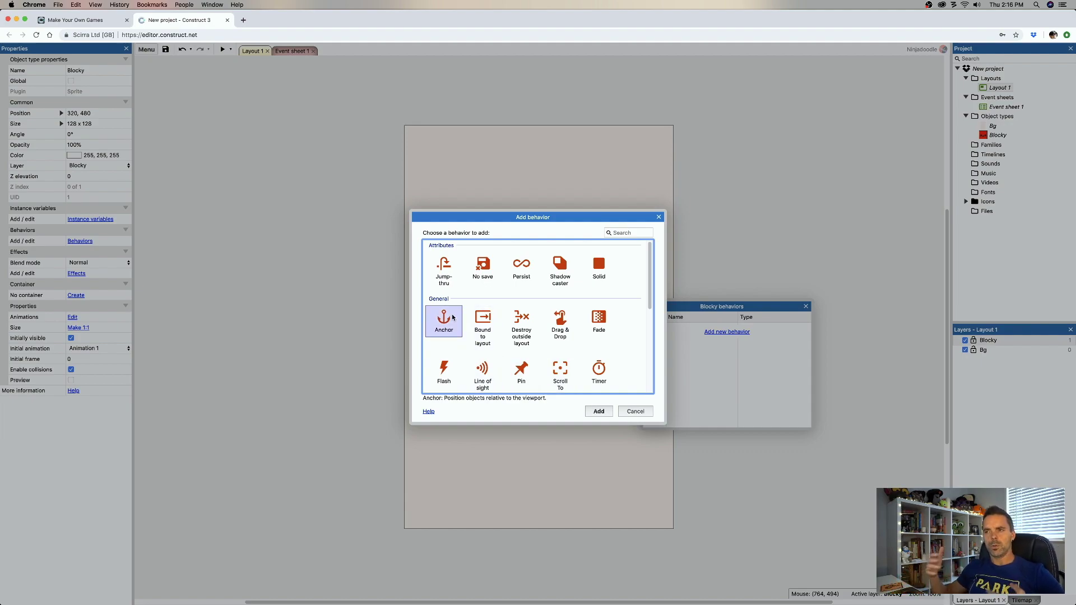
click(598, 410)
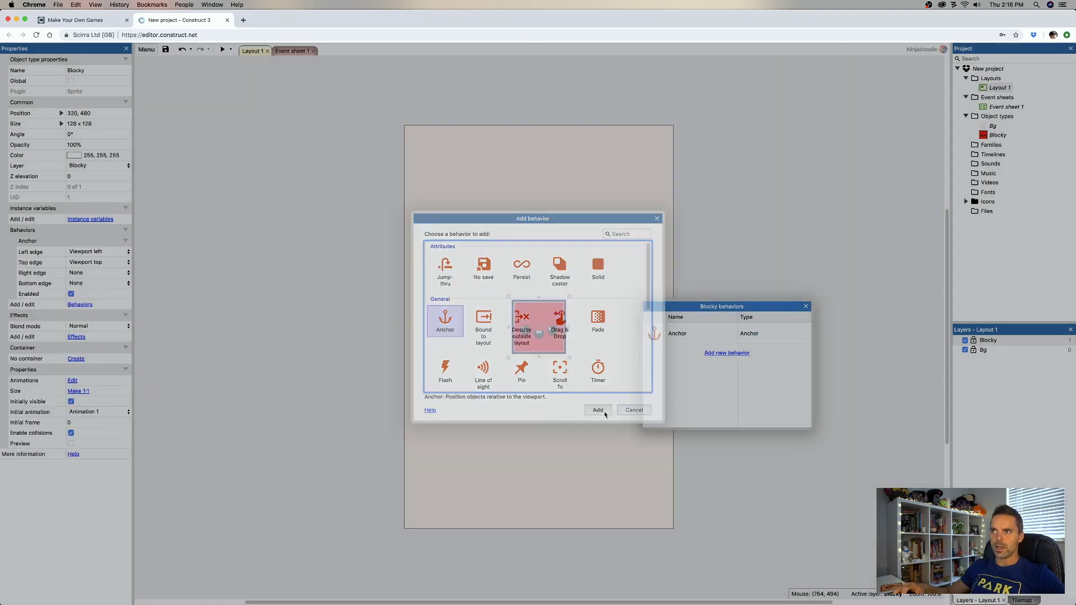
click(806, 306)
click(701, 347)
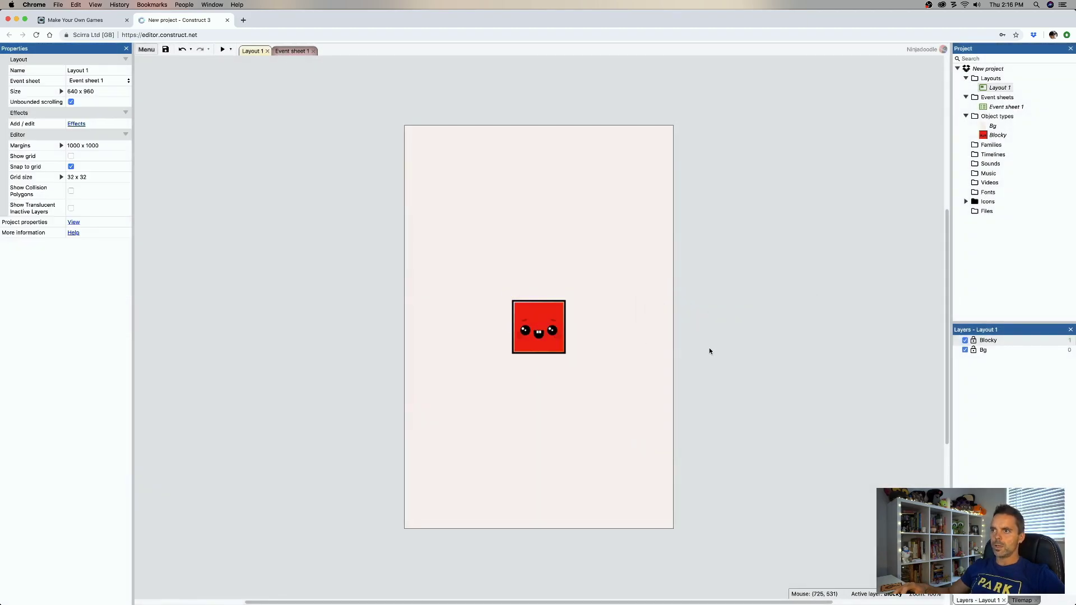
Move the Blocky sprite down to 320, 512 and back up to 320, 480
click(545, 338)
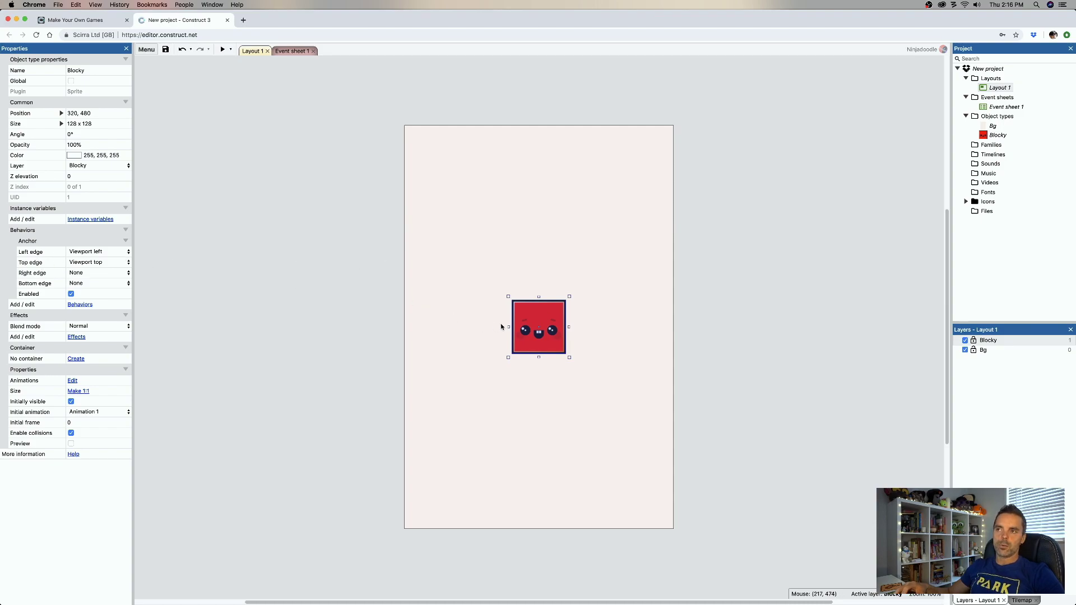
mouse_move(542, 330)
mouse_down()
mouse_move(435, 166)
mouse_move(526, 287)
mouse_move(545, 341)
mouse_up()
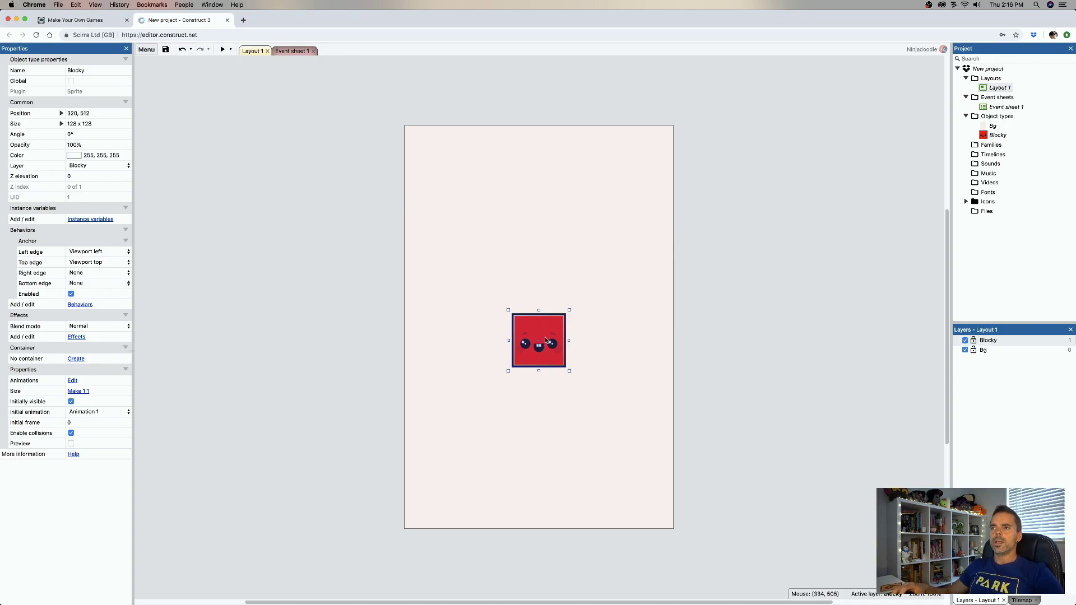
drag(547, 341, 541, 333)
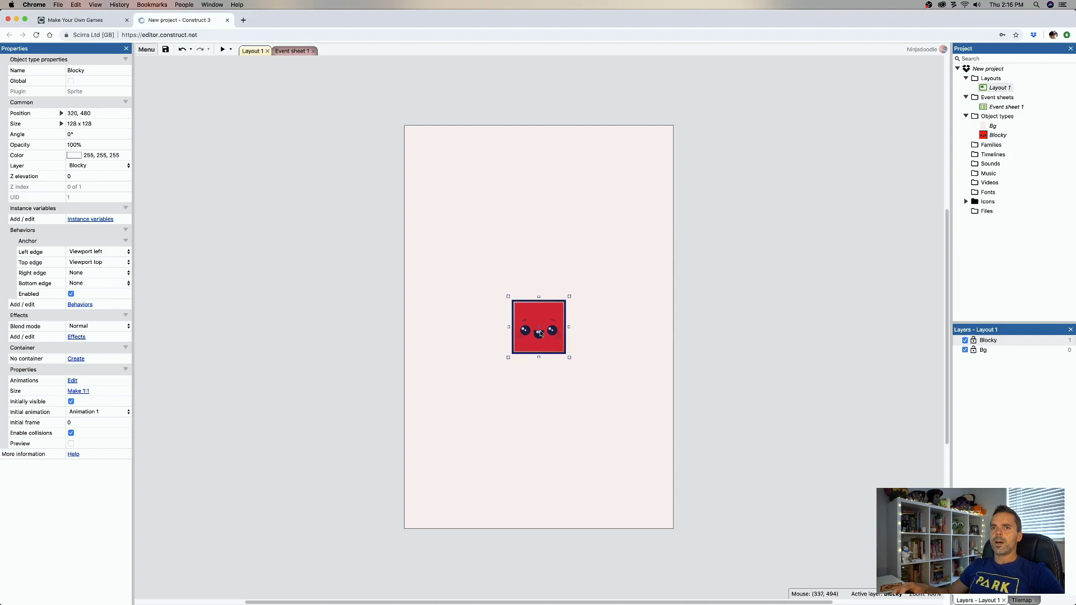
Disable the Anchor behavior on the Blocky sprite and move the sprite sideways to 160, 480
click(71, 294)
drag(542, 339, 471, 335)
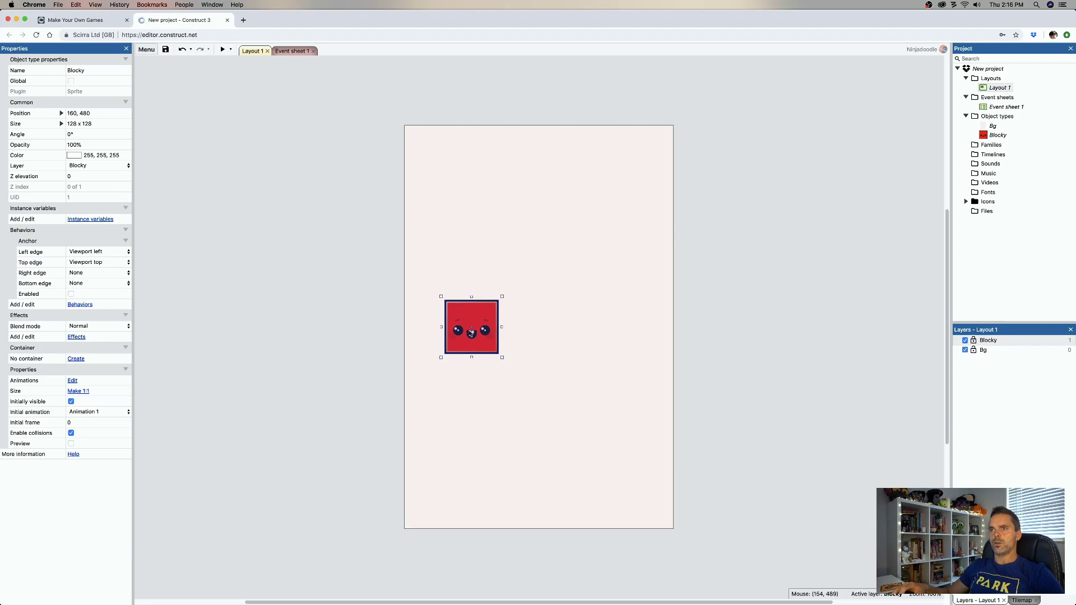
Run a preview of the layout with Blocky's Anchor behavior disabled
click(219, 137)
click(222, 50)
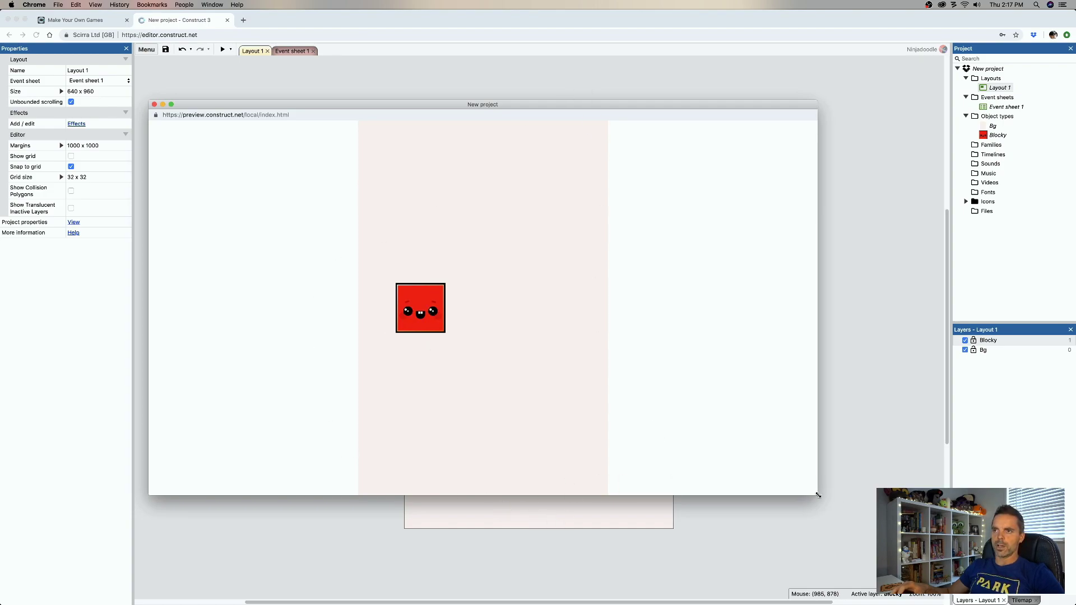
Resize the preview window to check Blocky's placement with Anchor disabled, and close the preview
drag(818, 494, 696, 511)
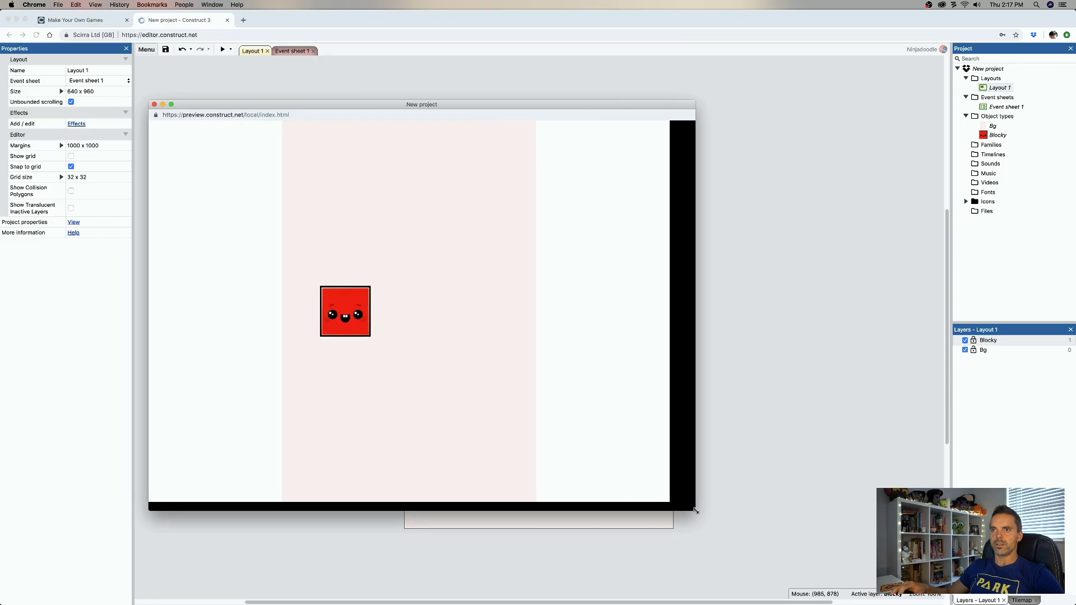
click(154, 105)
Move the Blocky sprite to 96, 96 and enable its Anchor behavior
drag(480, 333, 453, 167)
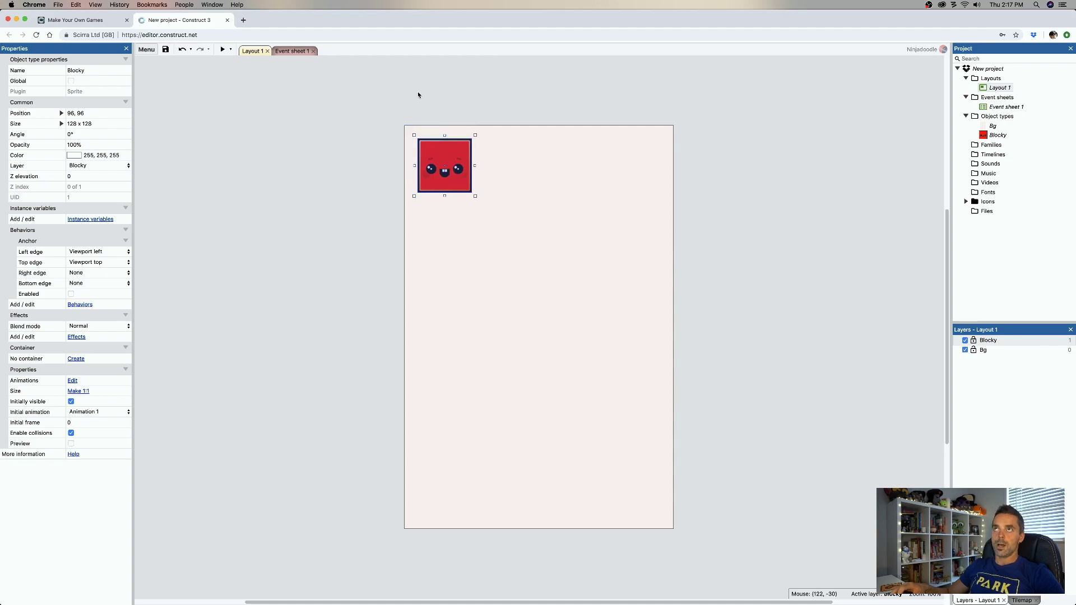
click(71, 295)
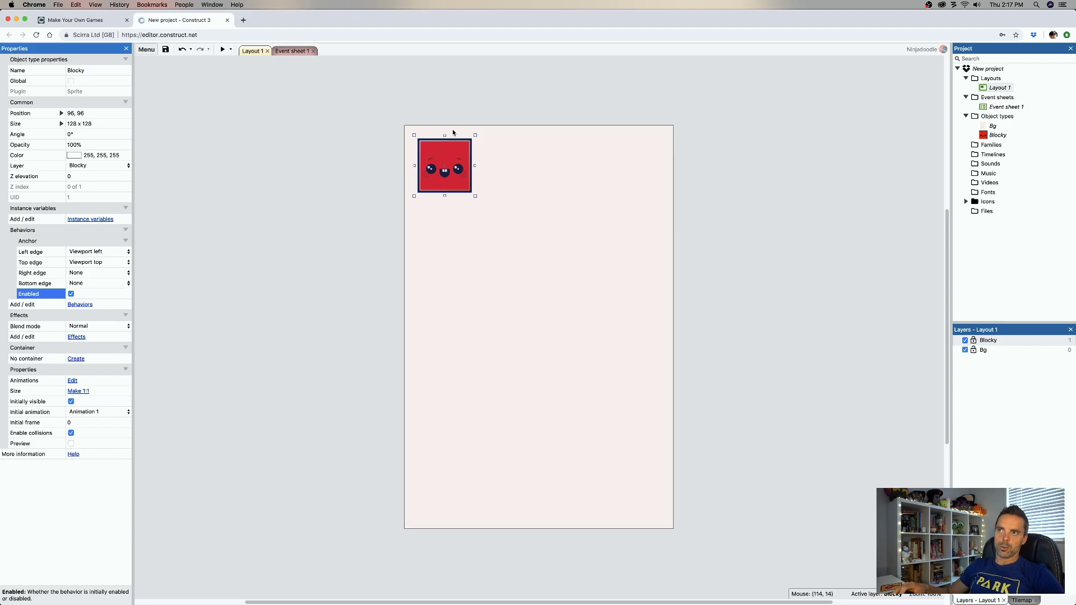
Preview the layout with Anchor enabled, resize the preview window wider and shorter, and close it
click(223, 49)
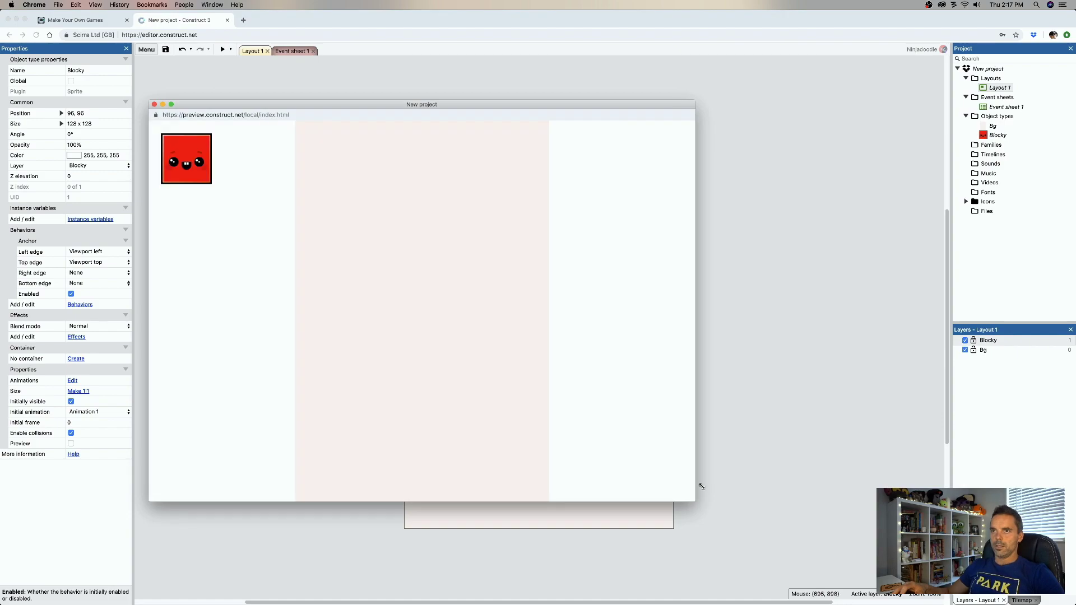
drag(702, 486, 745, 421)
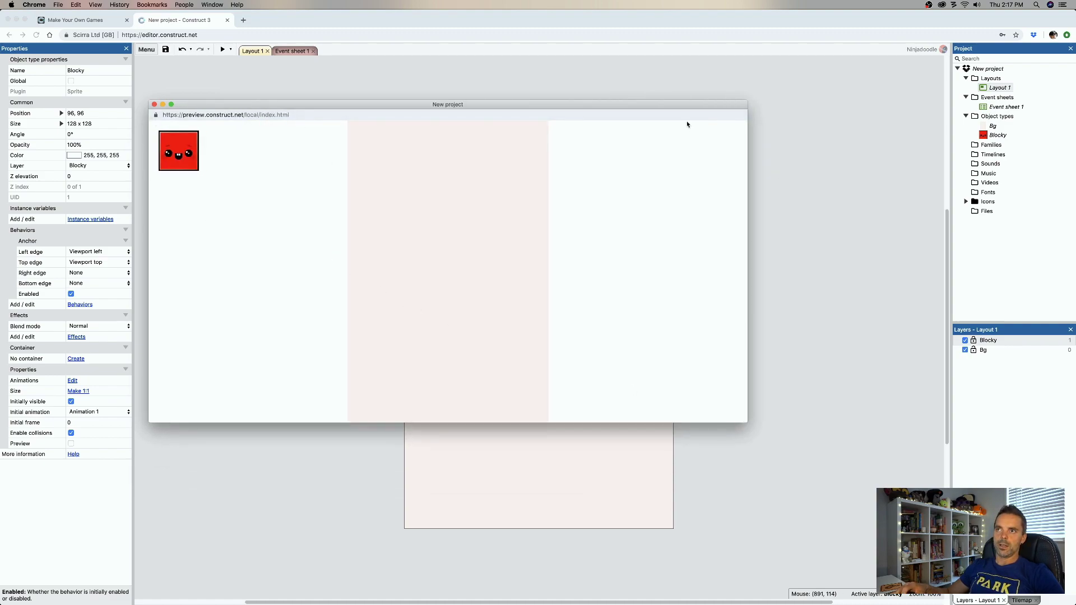
click(154, 104)
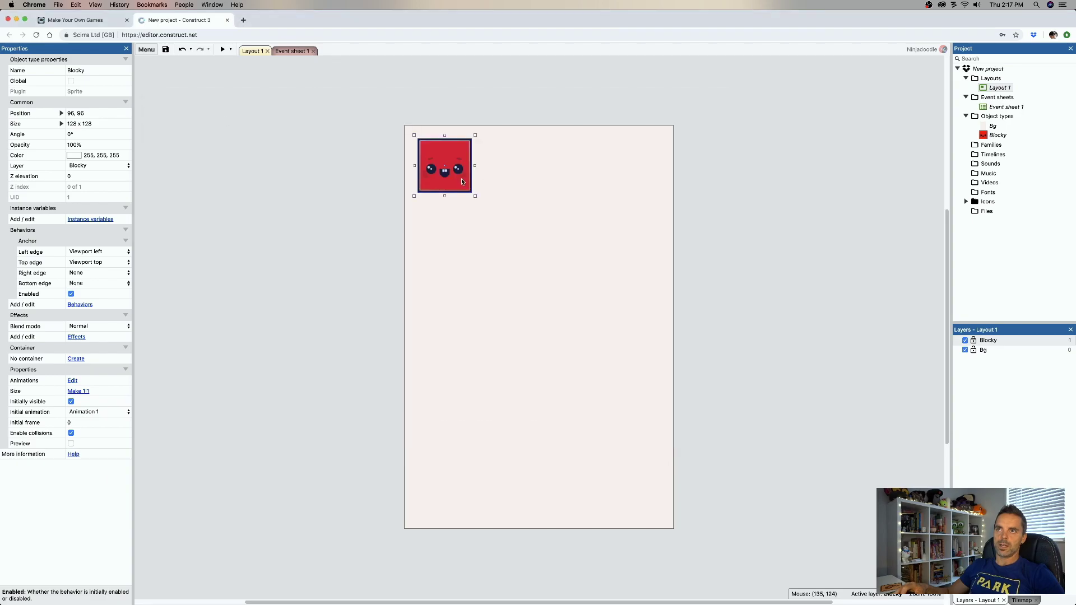
Move Blocky flush into the layout's upper-left corner and return it to 96, 96
click(356, 241)
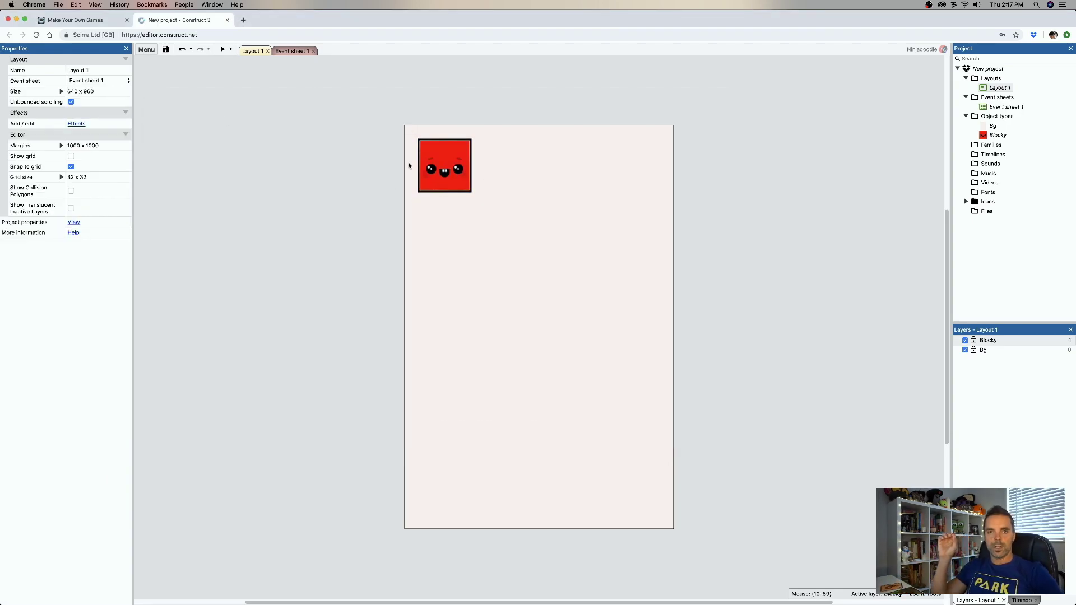
drag(433, 164, 422, 154)
click(327, 230)
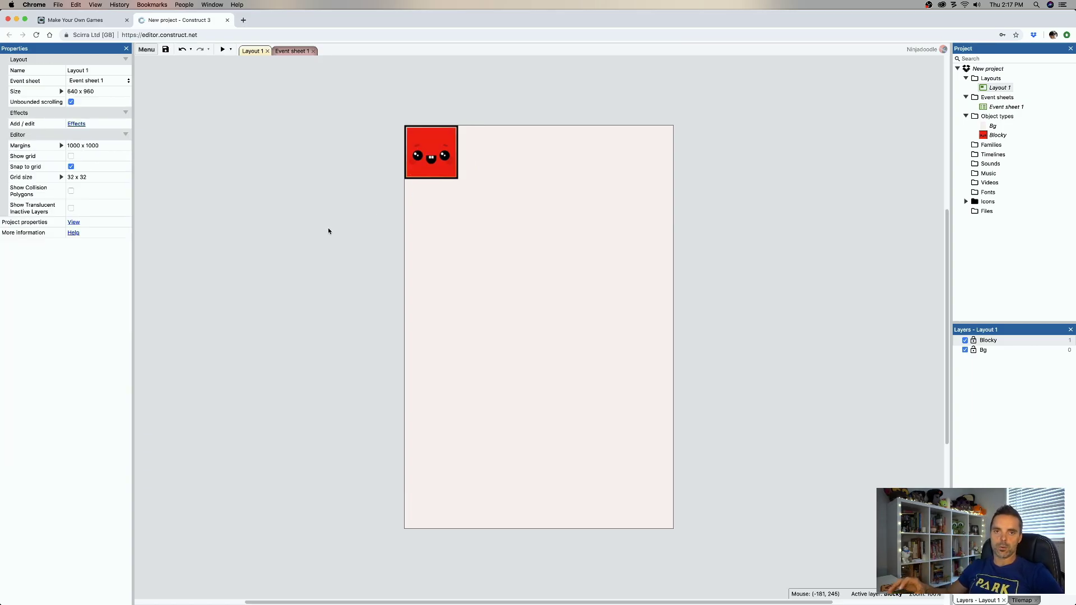
mouse_move(415, 140)
mouse_down()
mouse_move(442, 166)
mouse_move(428, 153)
mouse_up()
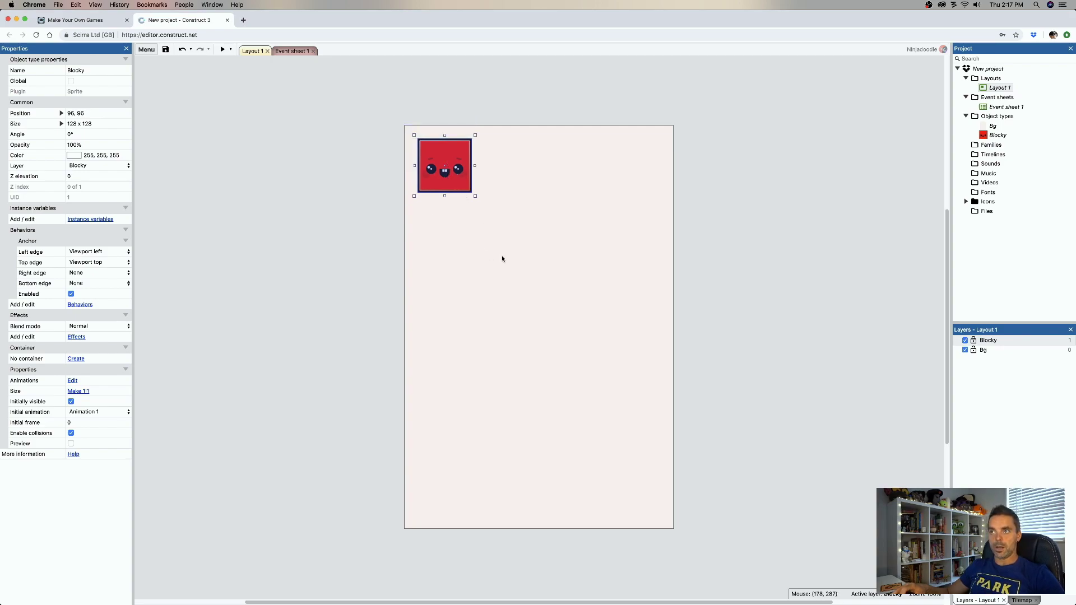
Place two more Blocky copies in the layout, the last at 192, 352, and preview all three in a narrower window
drag(519, 250, 517, 199)
click(485, 276)
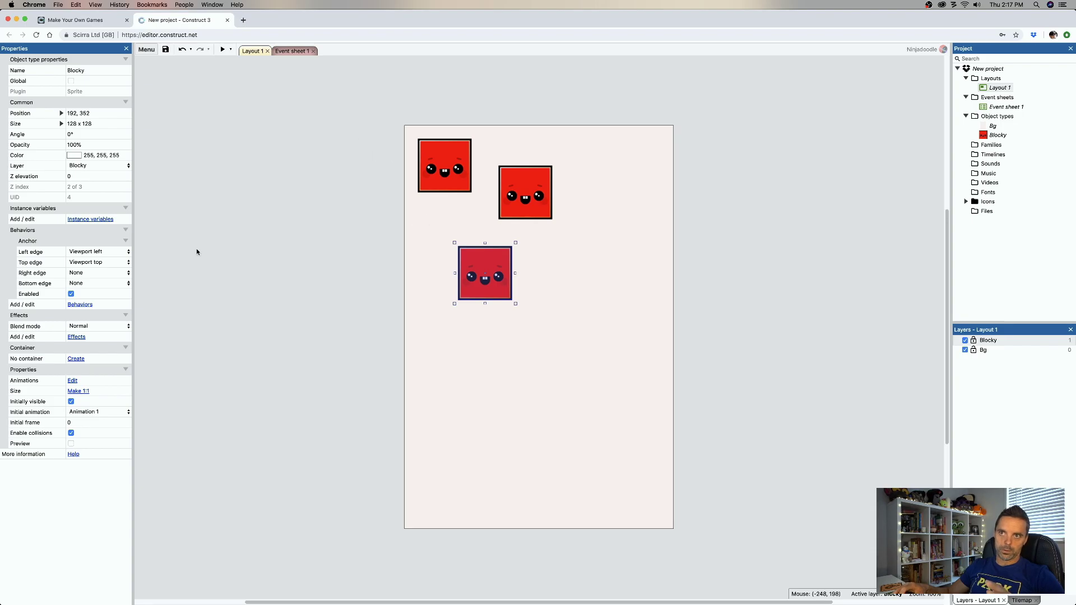
click(222, 49)
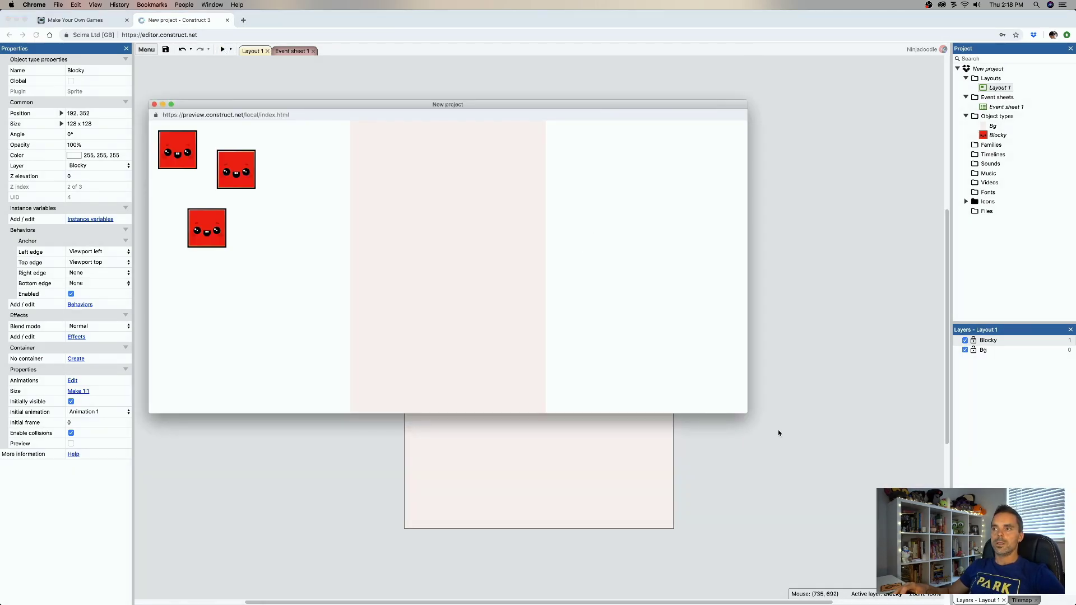
drag(745, 412, 353, 483)
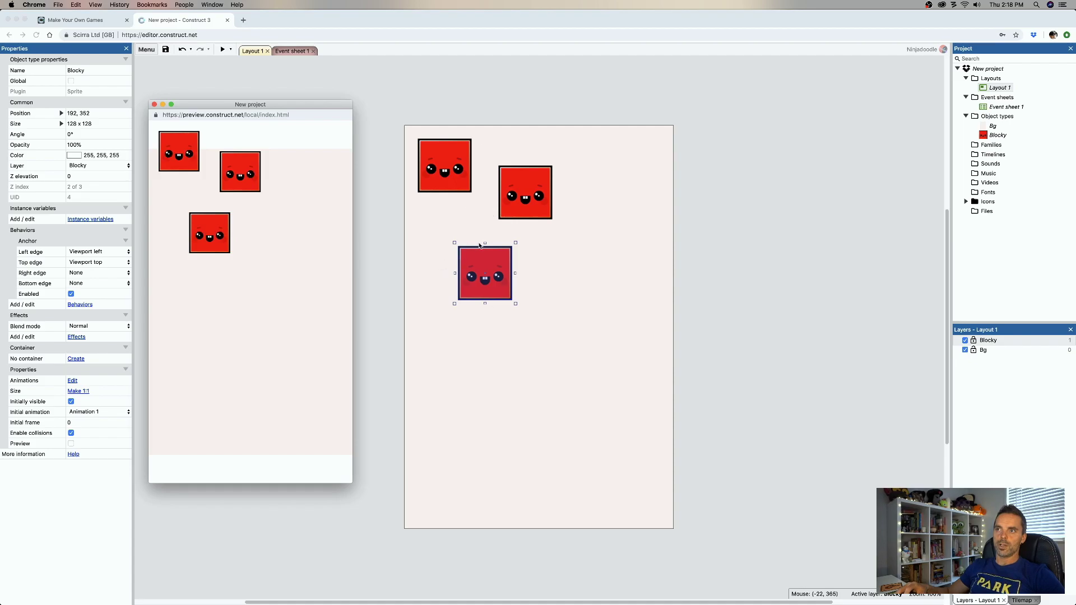
click(154, 106)
Delete the two extra Blocky copies and select the remaining sprite at 96, 96
click(539, 258)
click(491, 265)
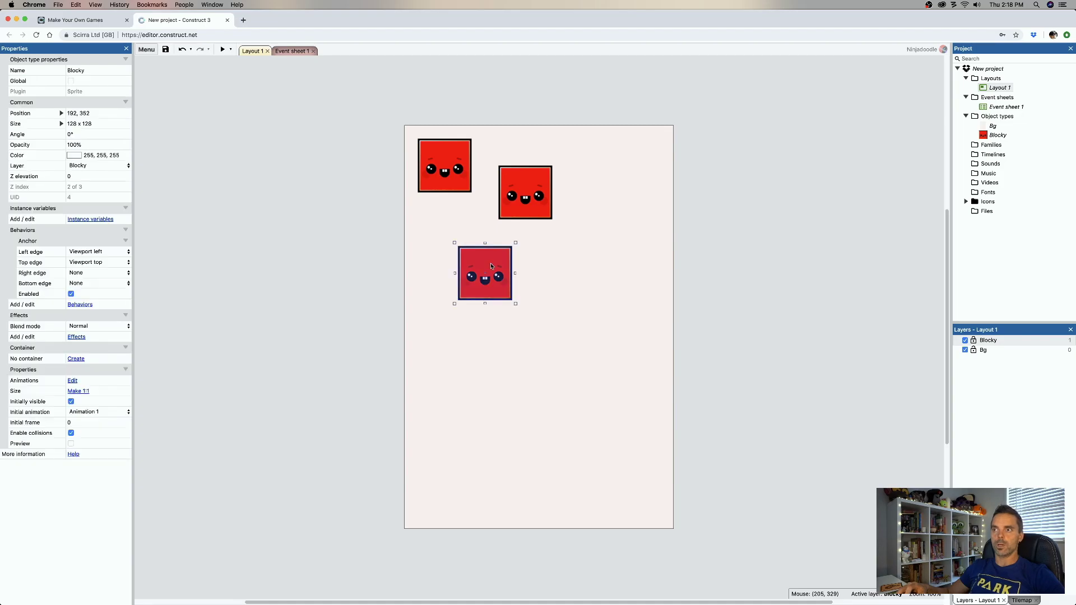
key(Delete)
click(521, 203)
key(Delete)
click(449, 172)
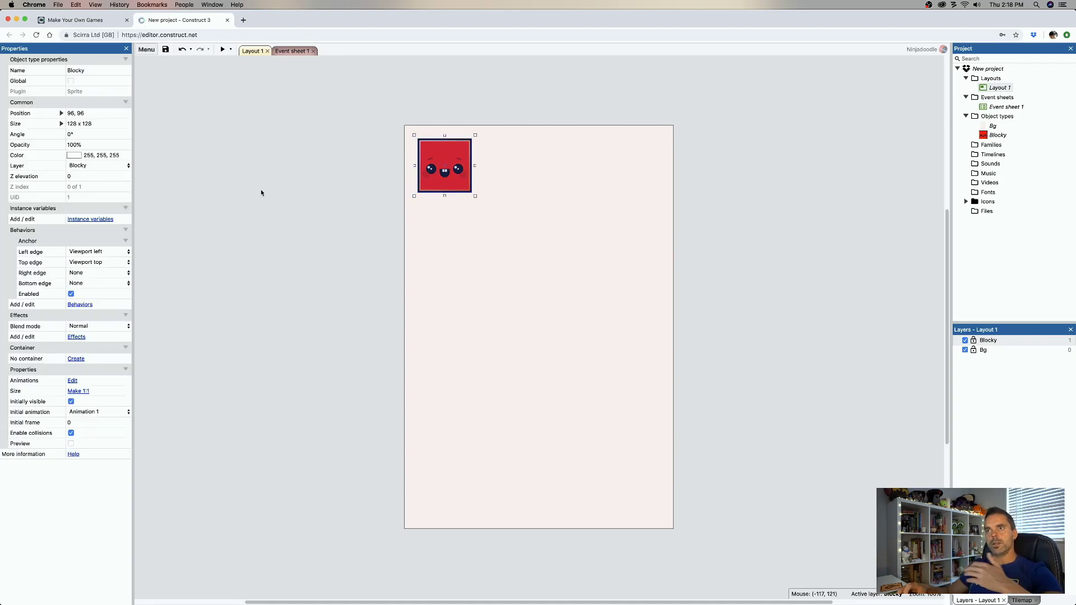
Set Blocky's Anchor left edge to Viewport right and move the sprite across the layout to 544, 96
click(102, 251)
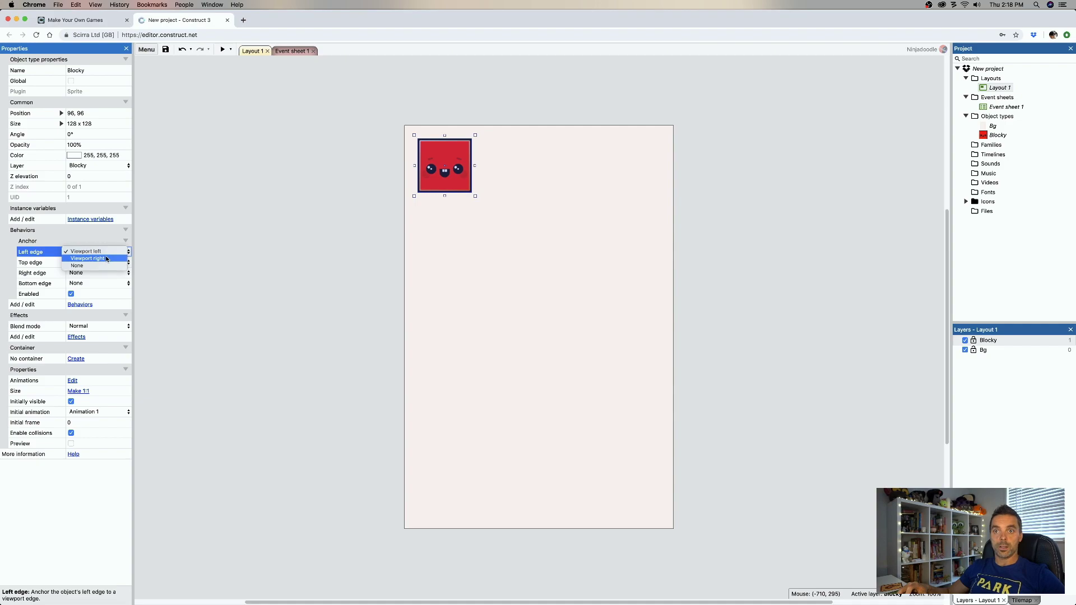
click(107, 259)
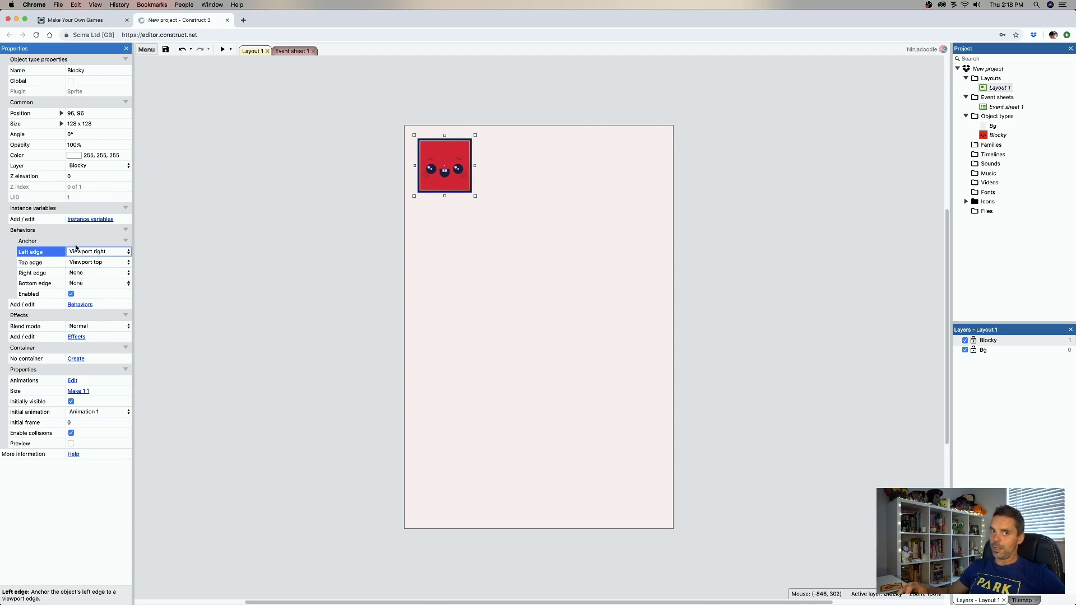
drag(471, 174, 650, 176)
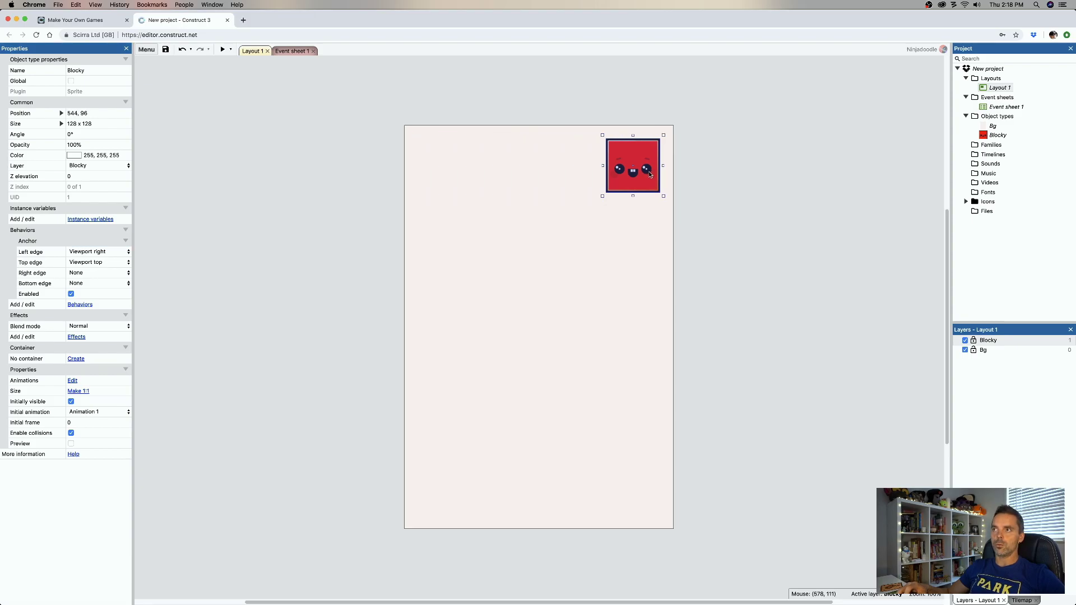
click(690, 173)
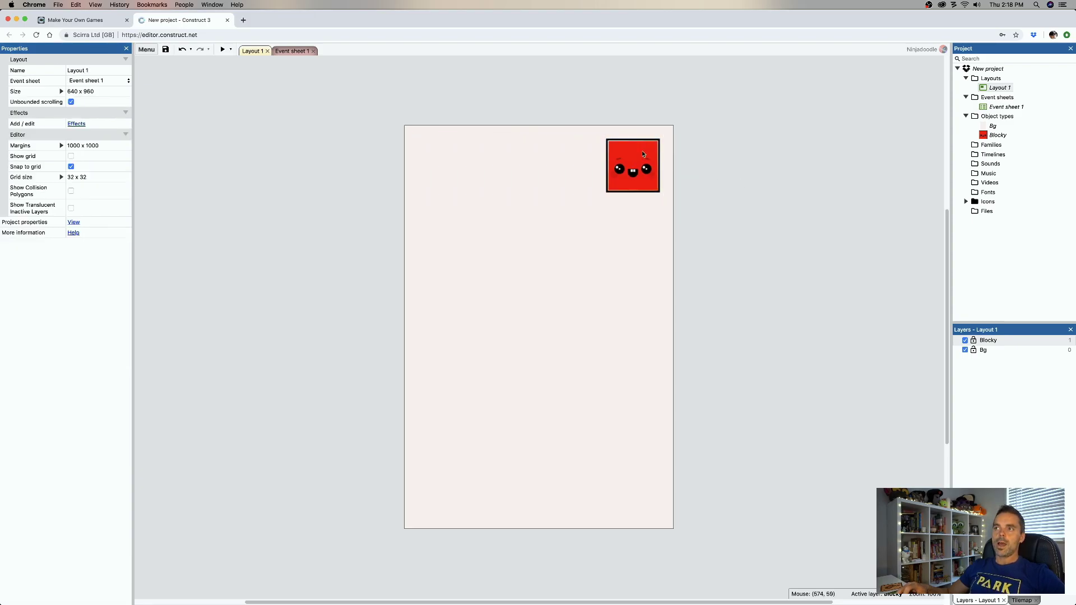
Preview the layout with Blocky's left edge anchored to Viewport right, widen the preview window and close it
click(223, 49)
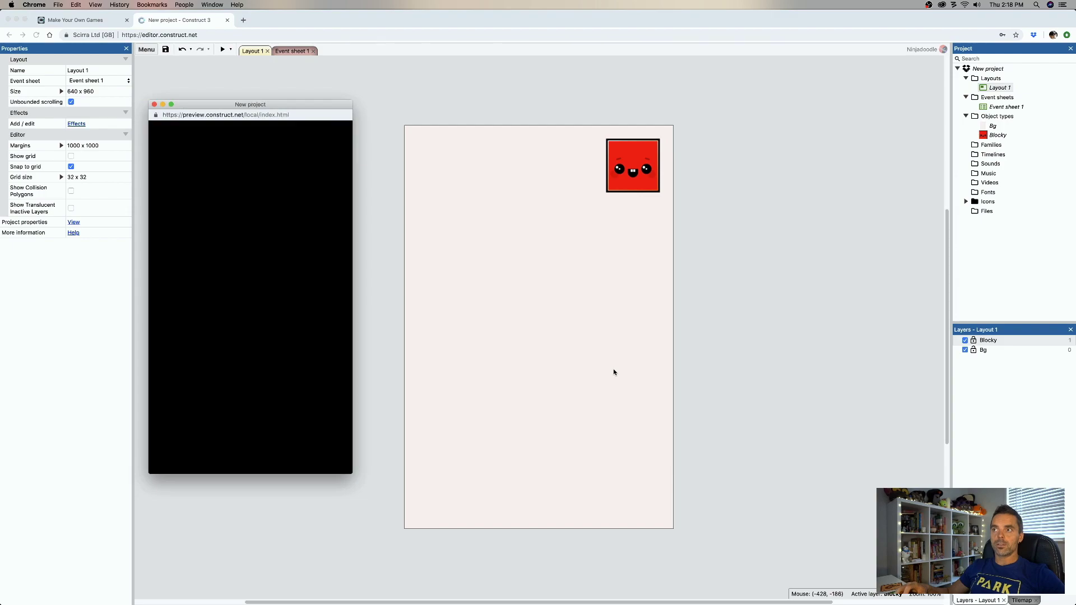
drag(352, 473, 556, 492)
click(155, 106)
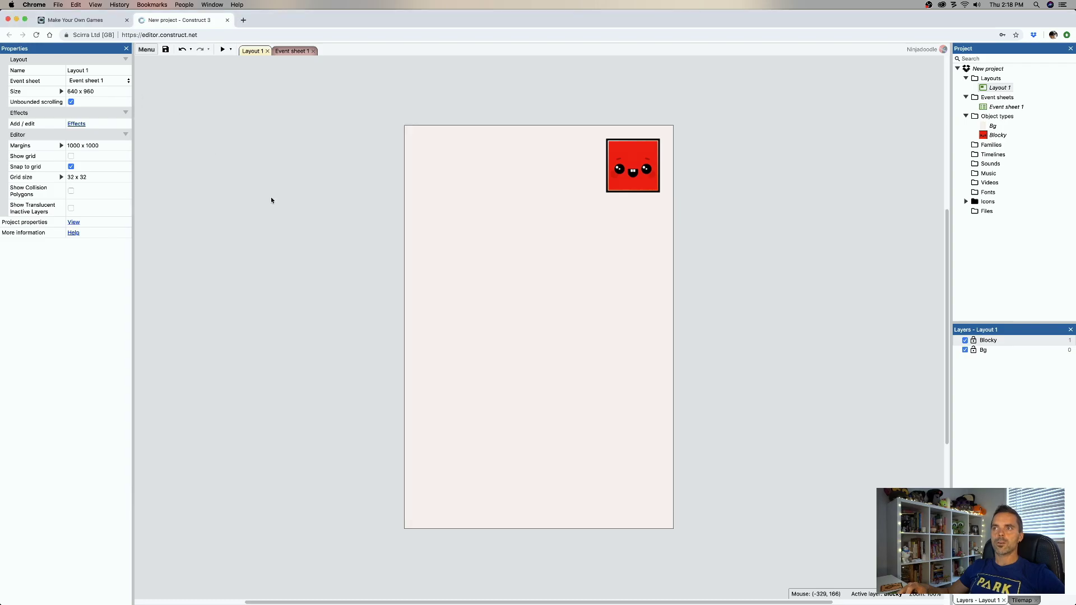
Move Blocky back to 96, 96 and set its Anchor right edge to Viewport right
click(628, 172)
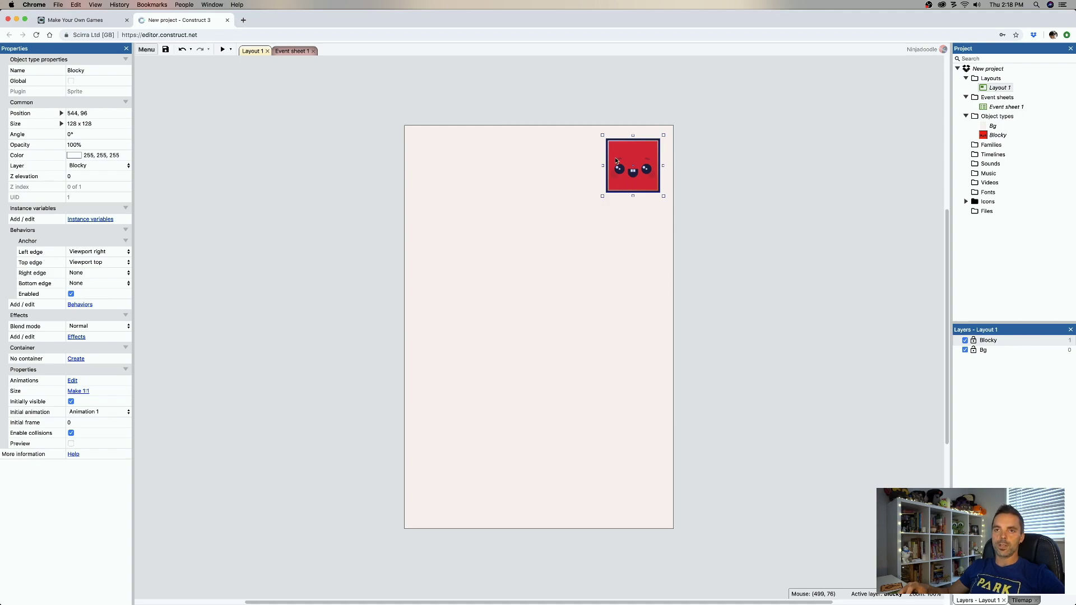
drag(626, 161, 435, 157)
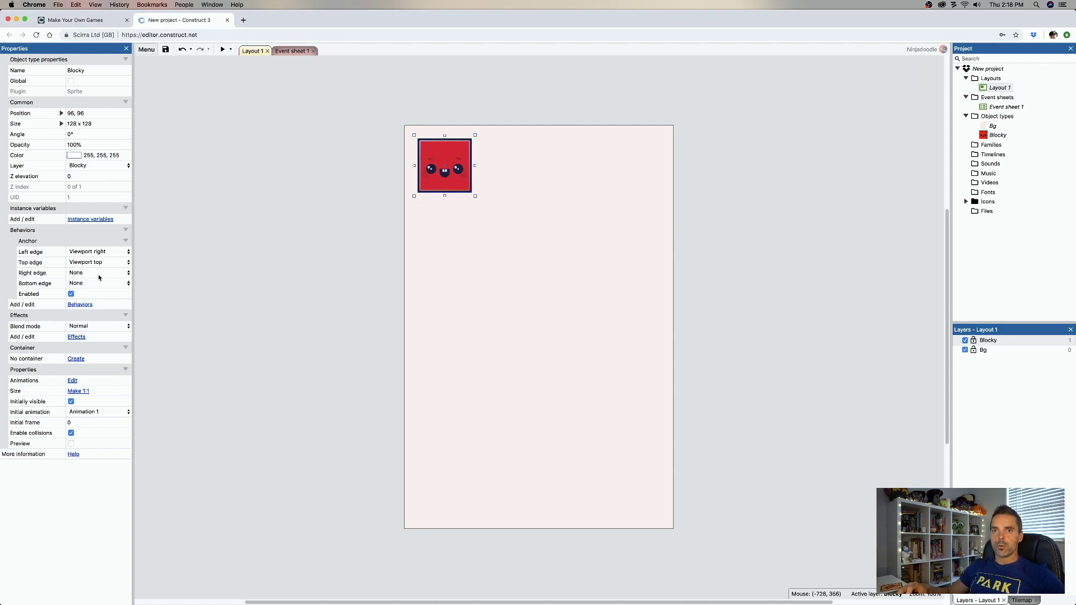
click(45, 275)
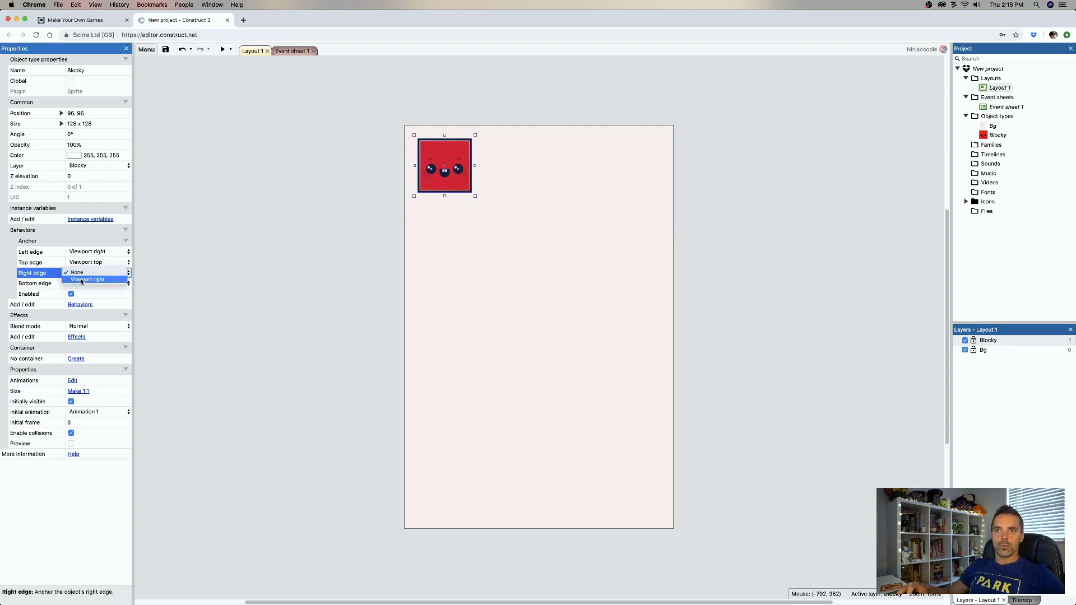
key(Down)
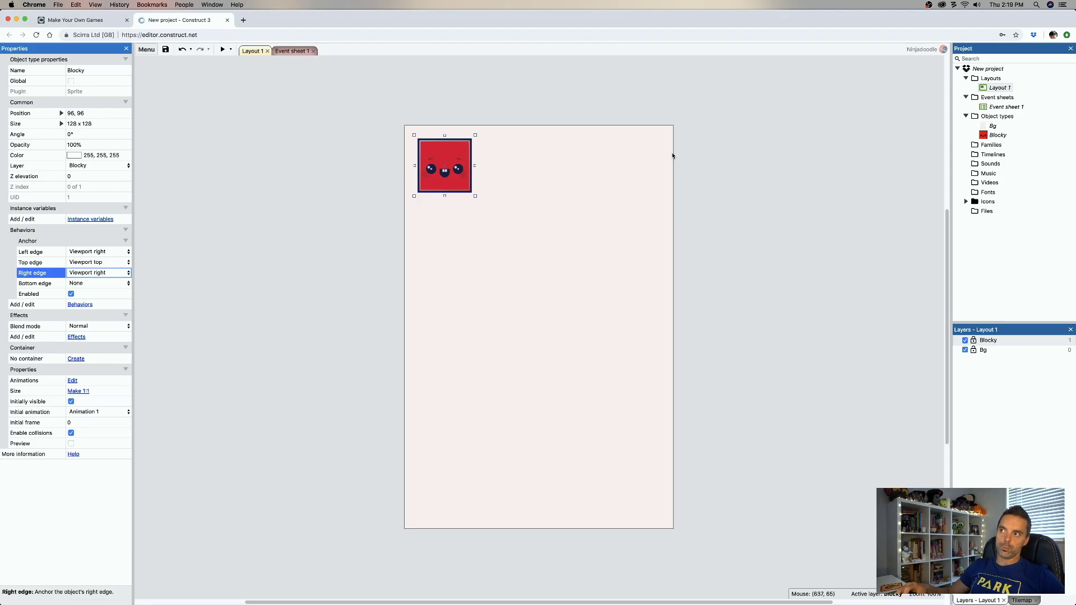
Preview the layout with both side edges anchored to Viewport right, narrow the preview window and close it
click(222, 50)
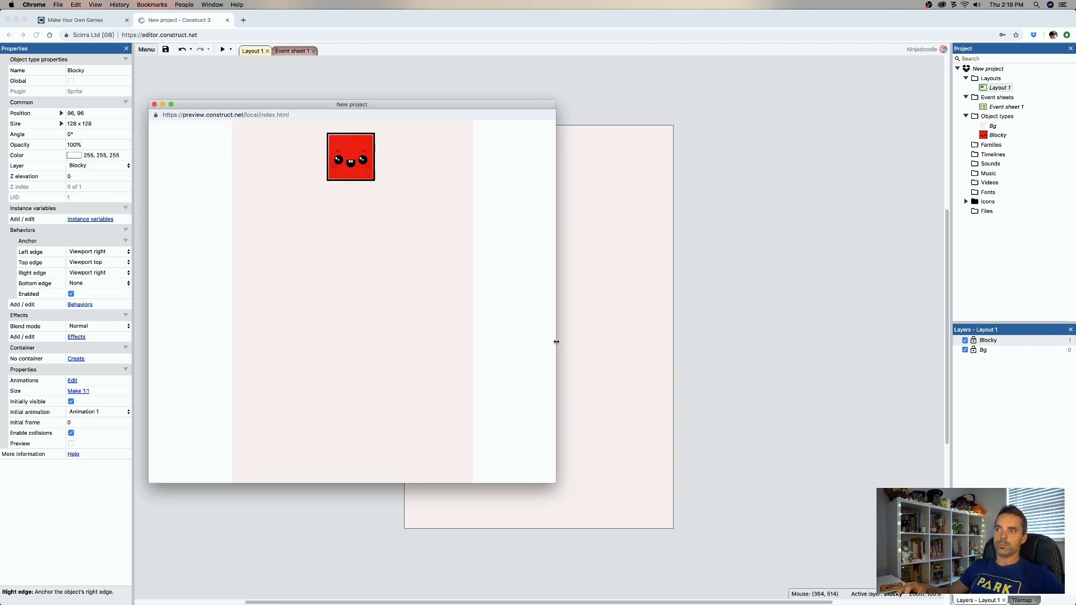
drag(555, 344, 338, 295)
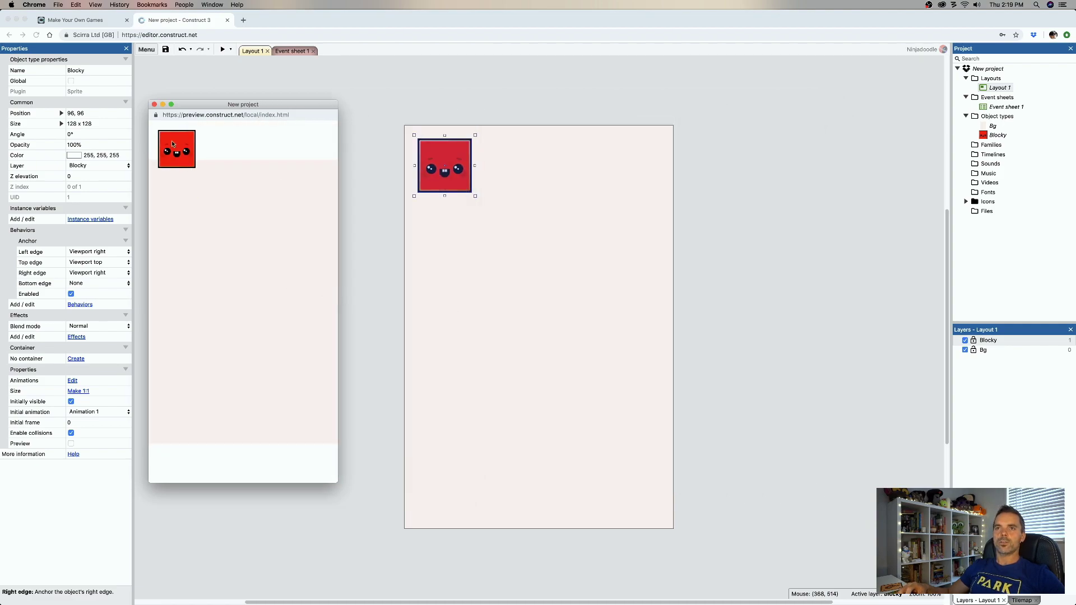
click(154, 104)
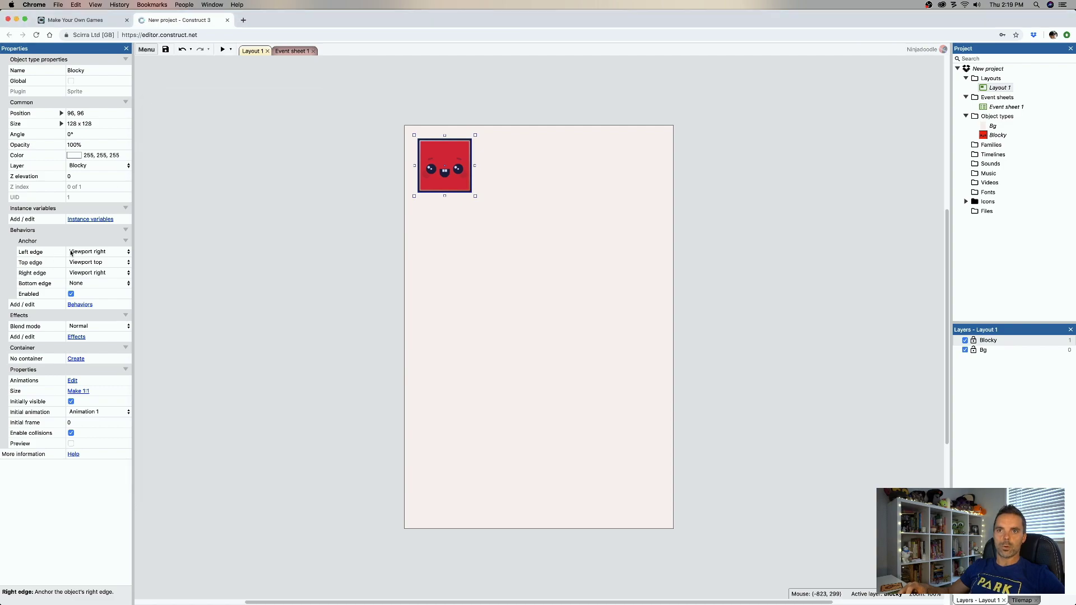
Set Blocky's Anchor left edge to Viewport left and preview how the sprite responds to progressively wider windows
click(89, 254)
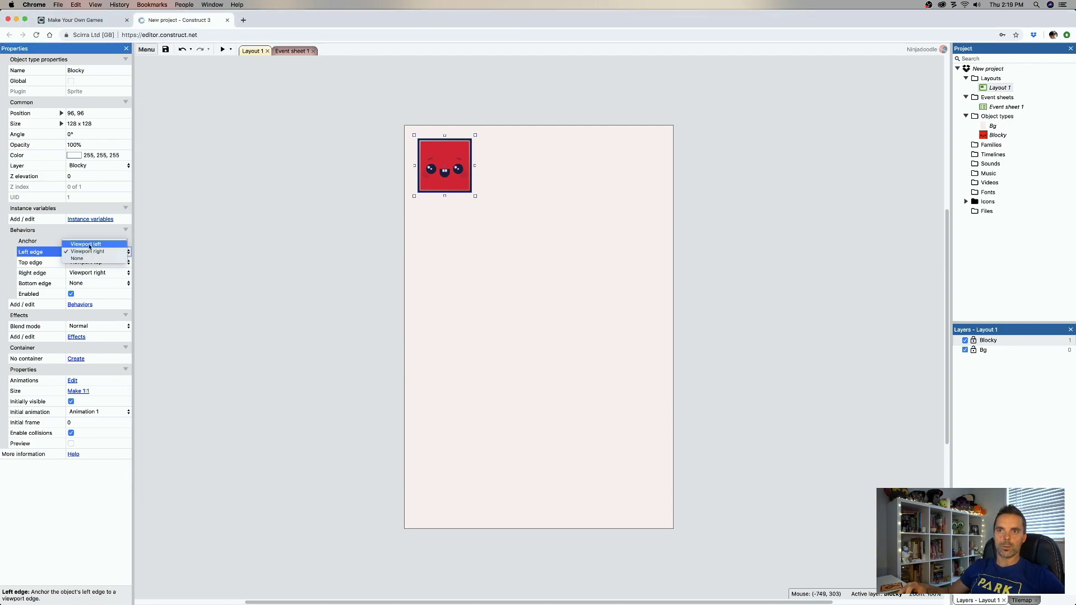
click(88, 249)
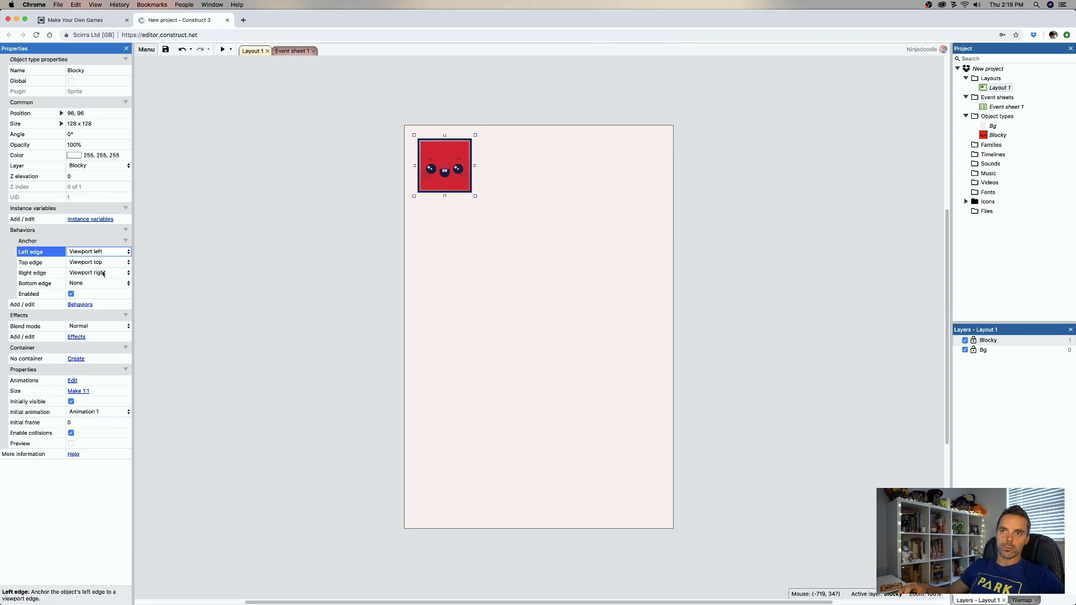
click(223, 49)
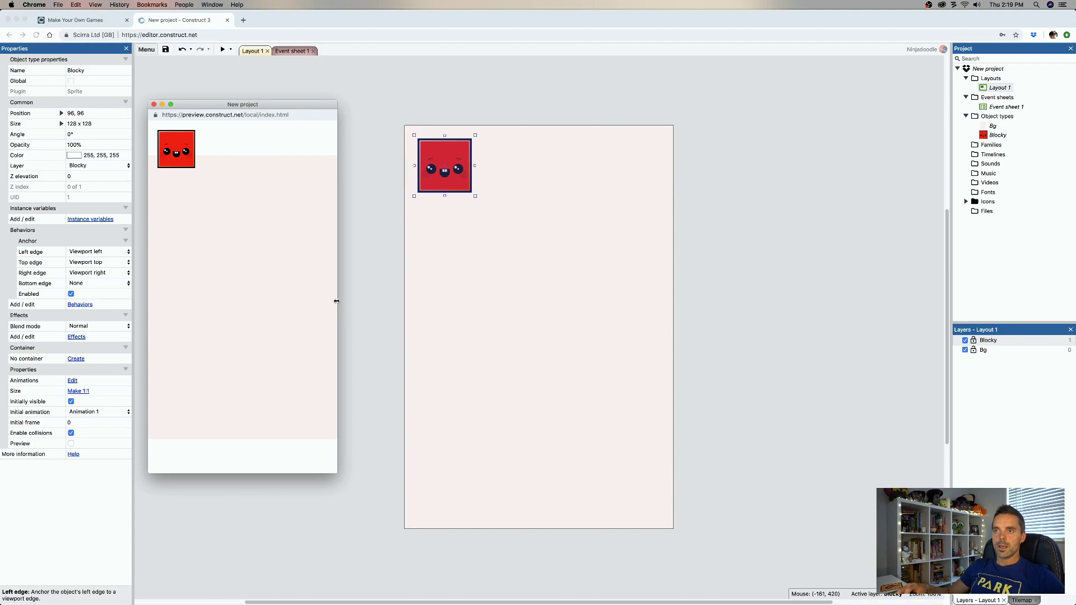
drag(342, 299, 493, 301)
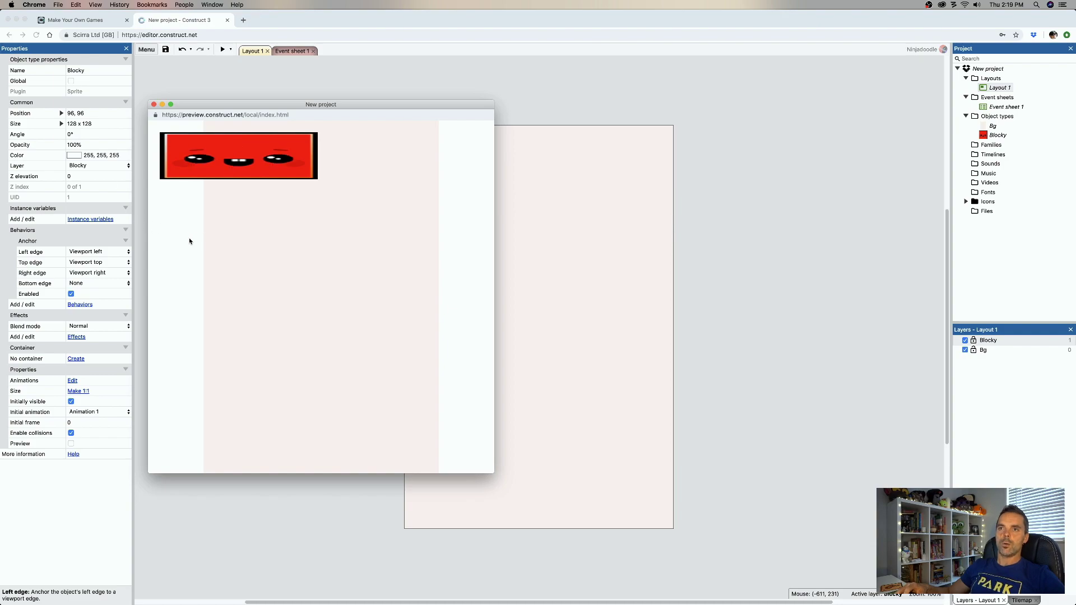
drag(492, 258, 775, 258)
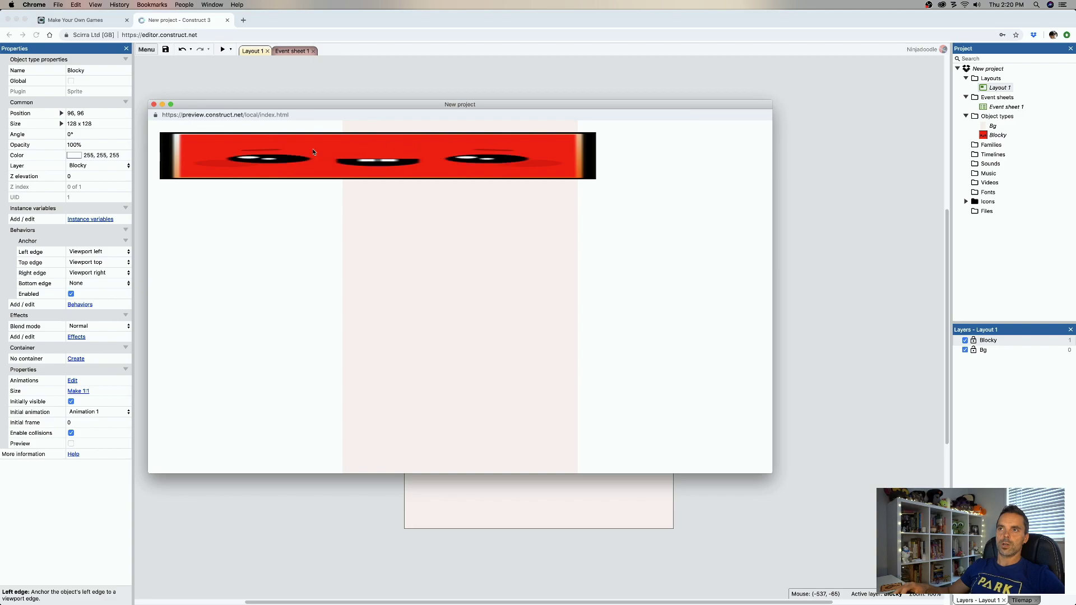
click(153, 104)
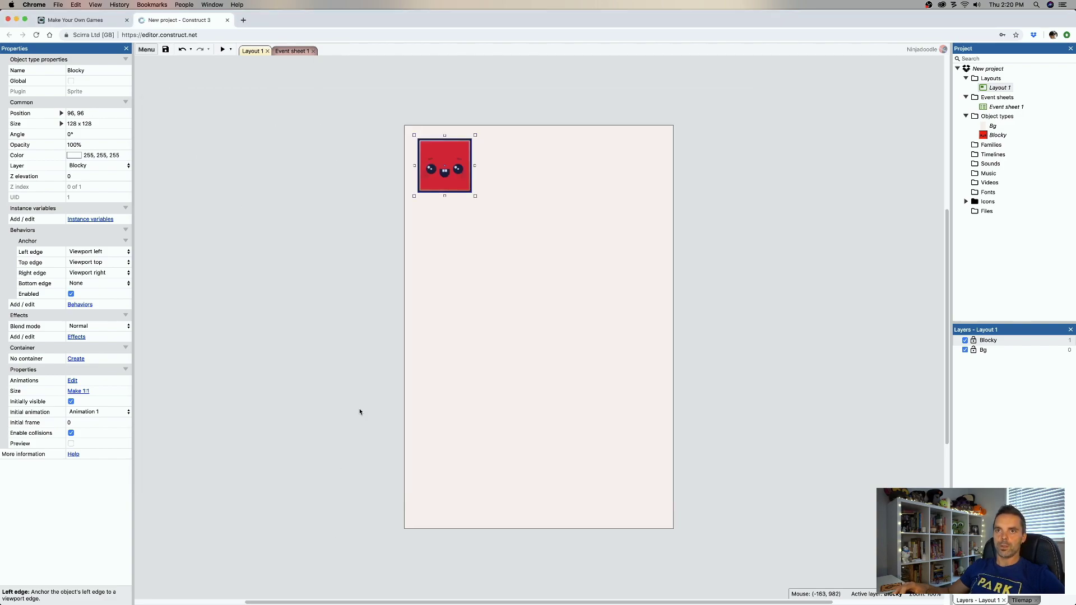
Set Blocky's Anchor bottom edge to Viewport bottom and run a preview of the layout
click(82, 284)
click(86, 290)
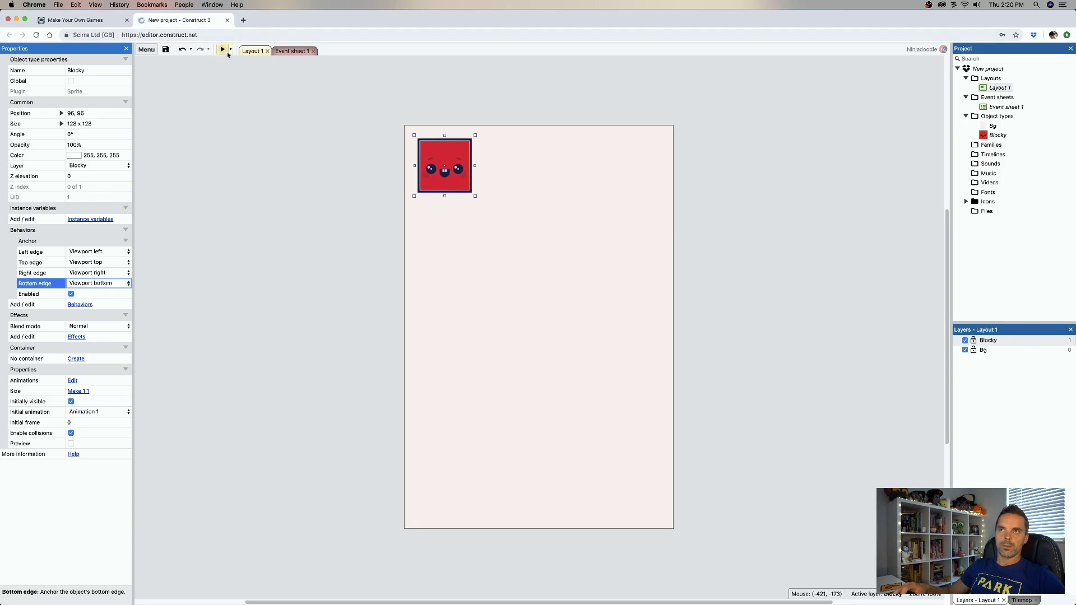
click(226, 50)
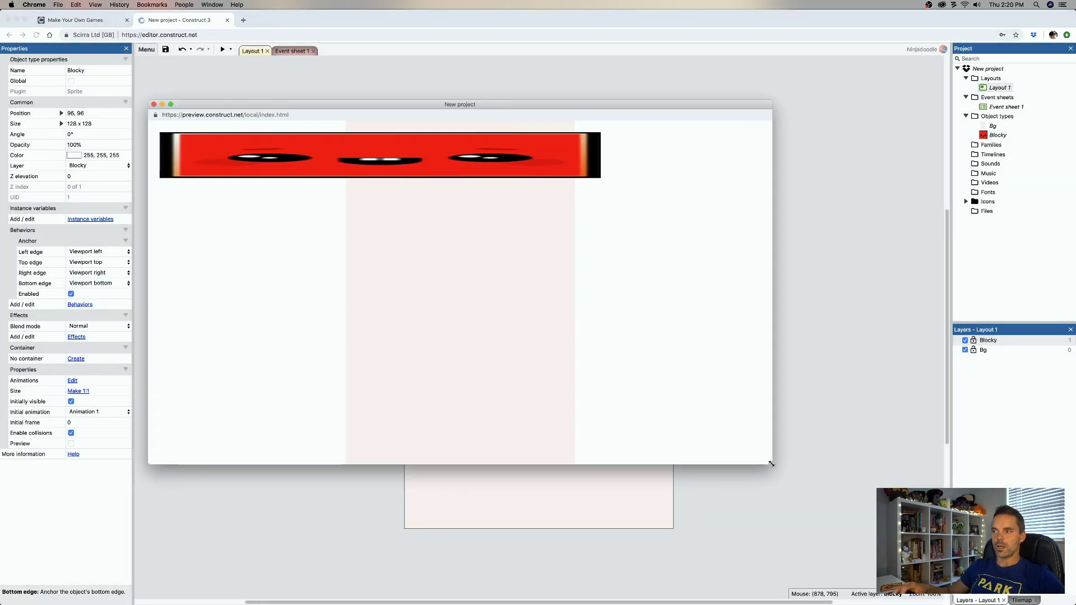
Shrink the preview window to see how Blocky responds with all four edges anchored, and close the preview
drag(767, 464, 637, 431)
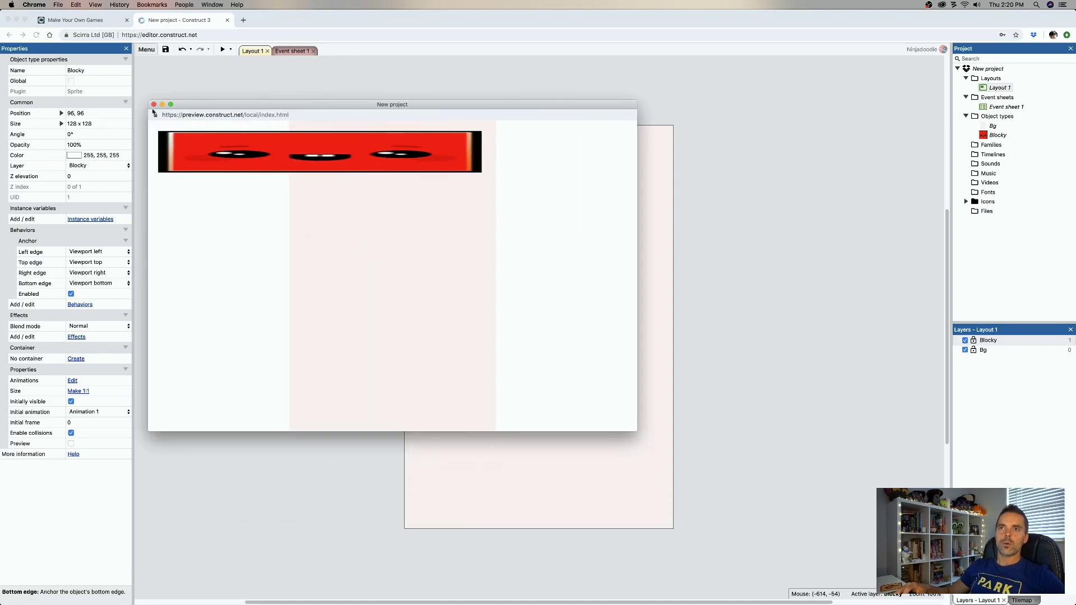
click(153, 104)
click(201, 158)
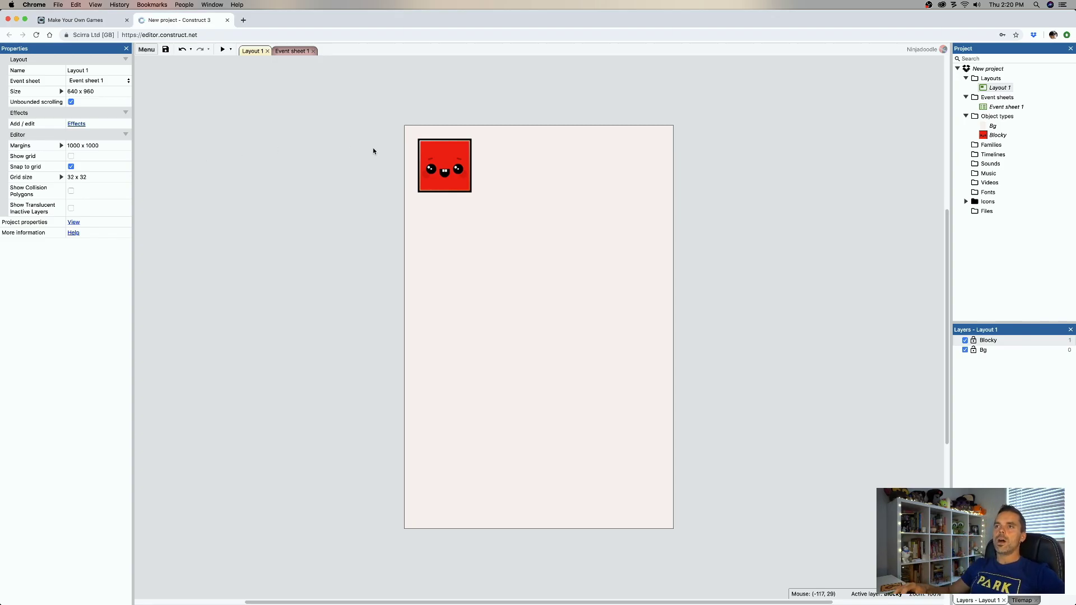
Set Blocky's Anchor right edge and bottom edge to None, and clear the selection
click(455, 169)
click(112, 274)
click(103, 272)
click(84, 265)
click(106, 284)
click(106, 284)
click(101, 276)
click(589, 280)
click(590, 285)
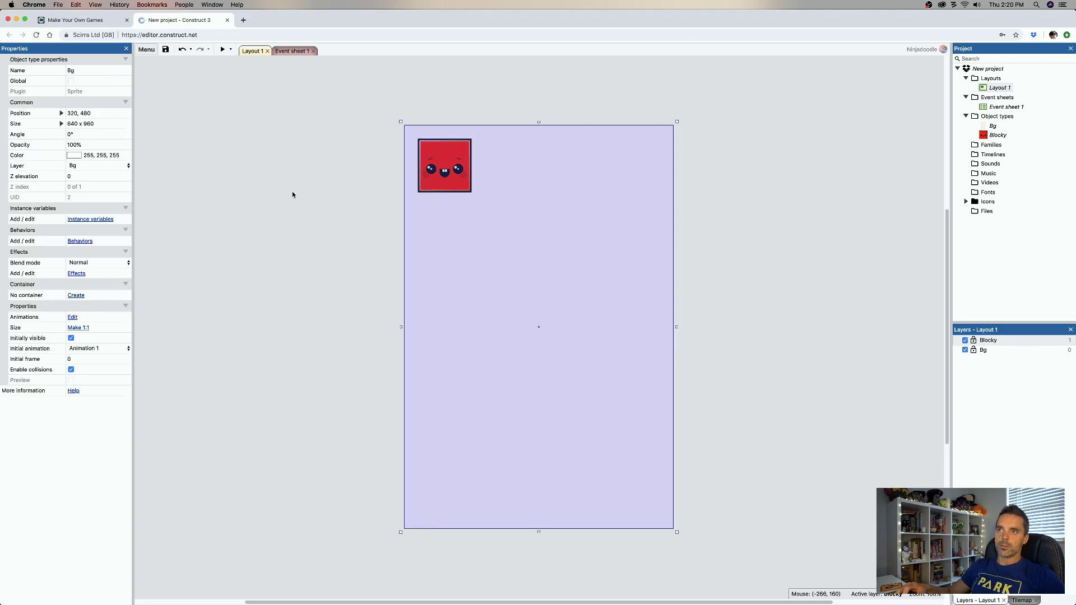
click(288, 94)
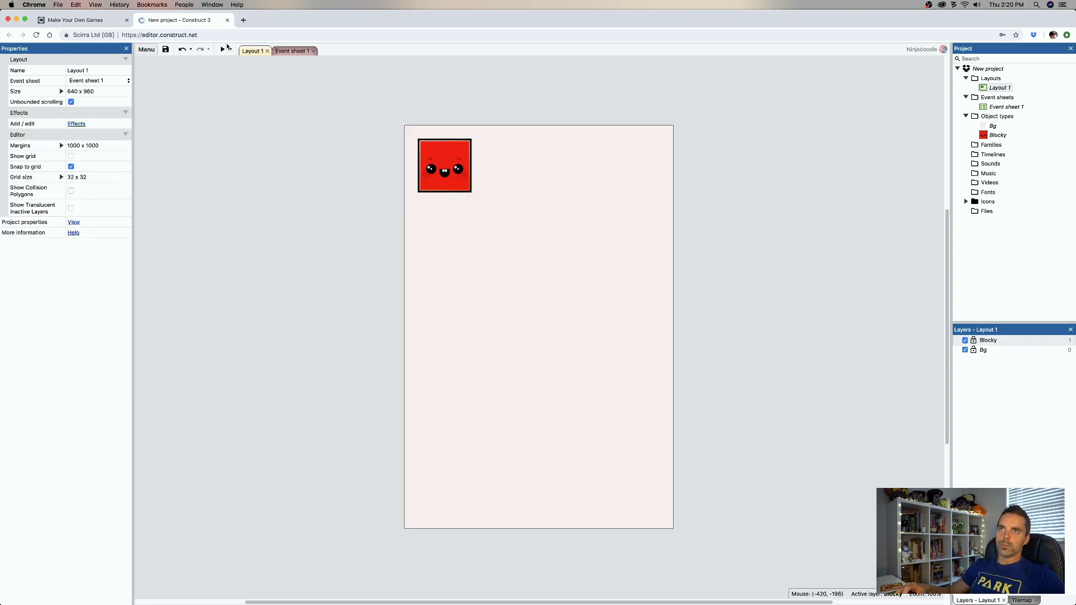
Preview the layout with Blocky anchored only left and top, resize the window wider and narrower, and close it
click(223, 49)
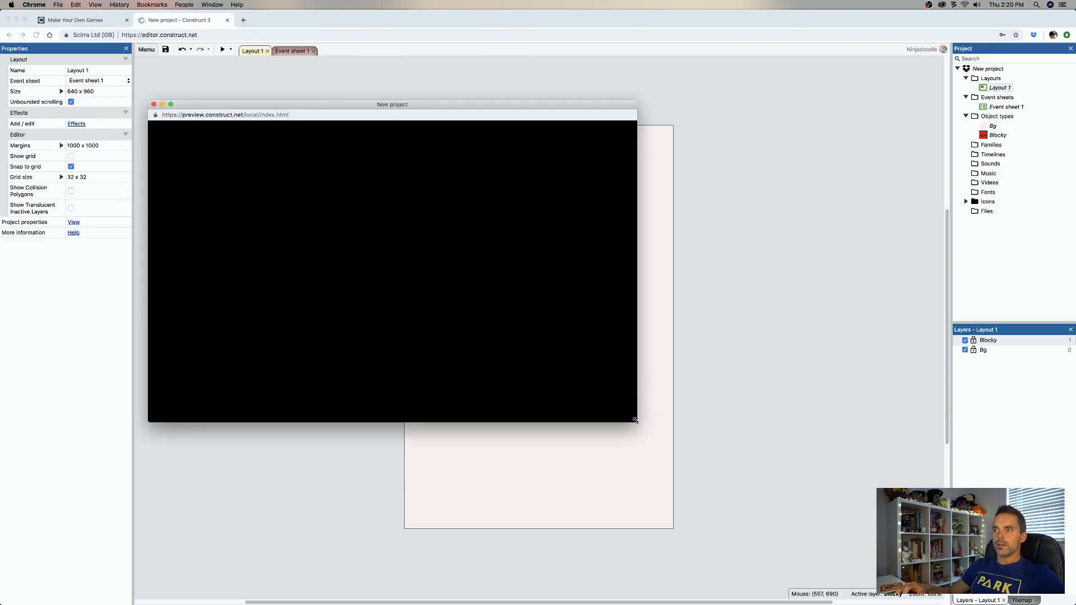
drag(635, 420, 755, 461)
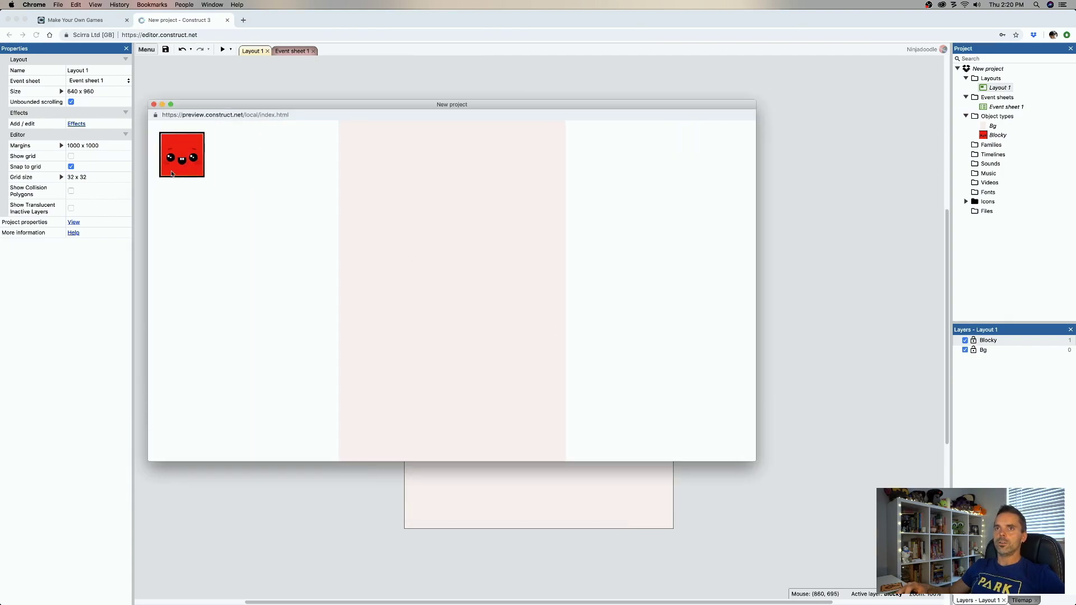
drag(752, 461, 473, 512)
click(153, 105)
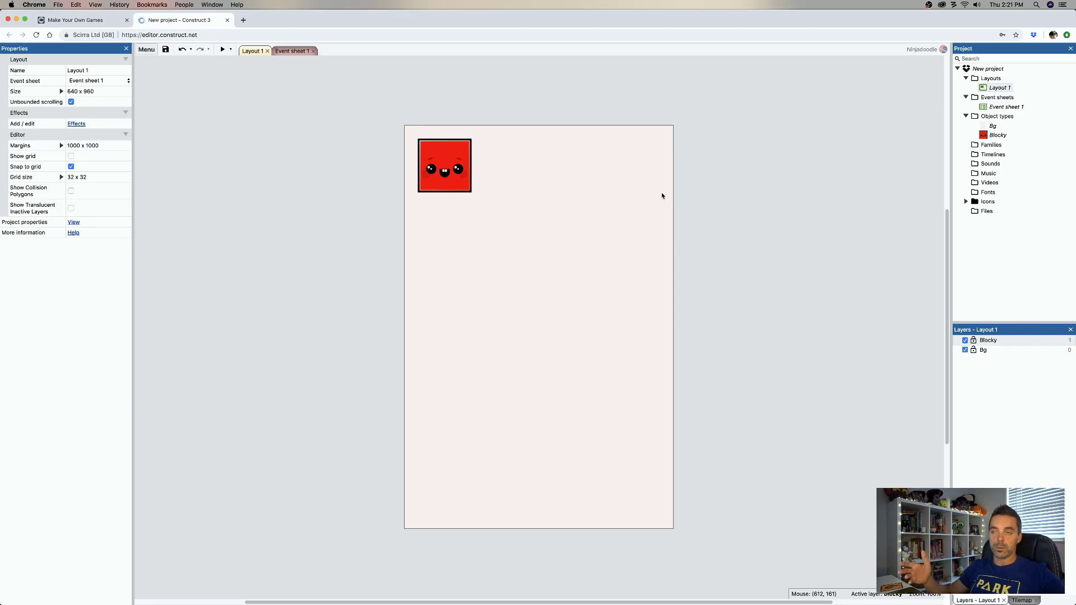
Add the Anchor behavior to the Bg sprite and close its behaviors dialog
click(635, 213)
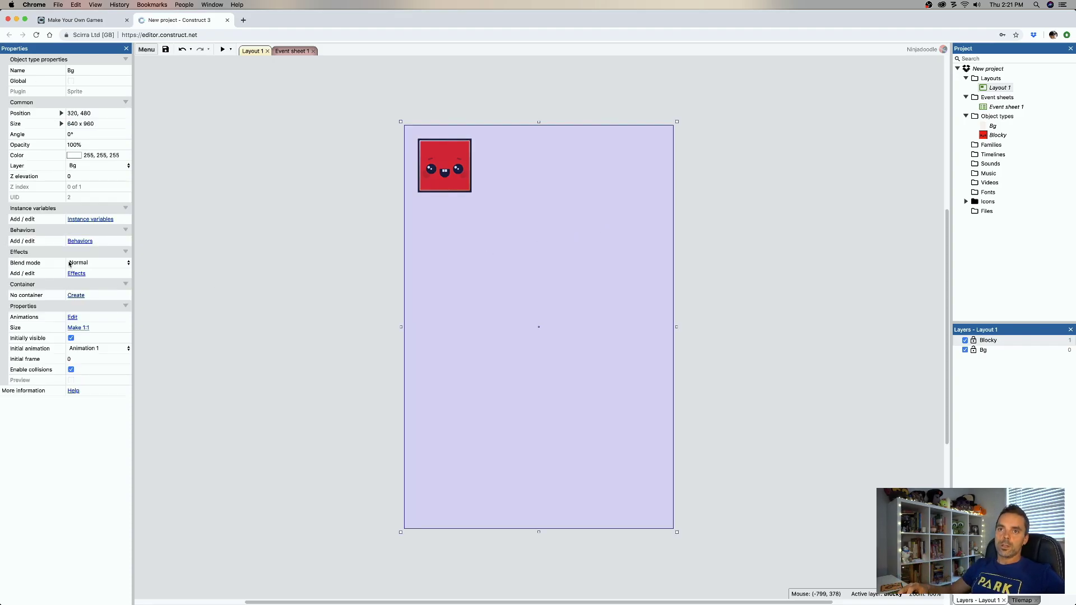
click(81, 242)
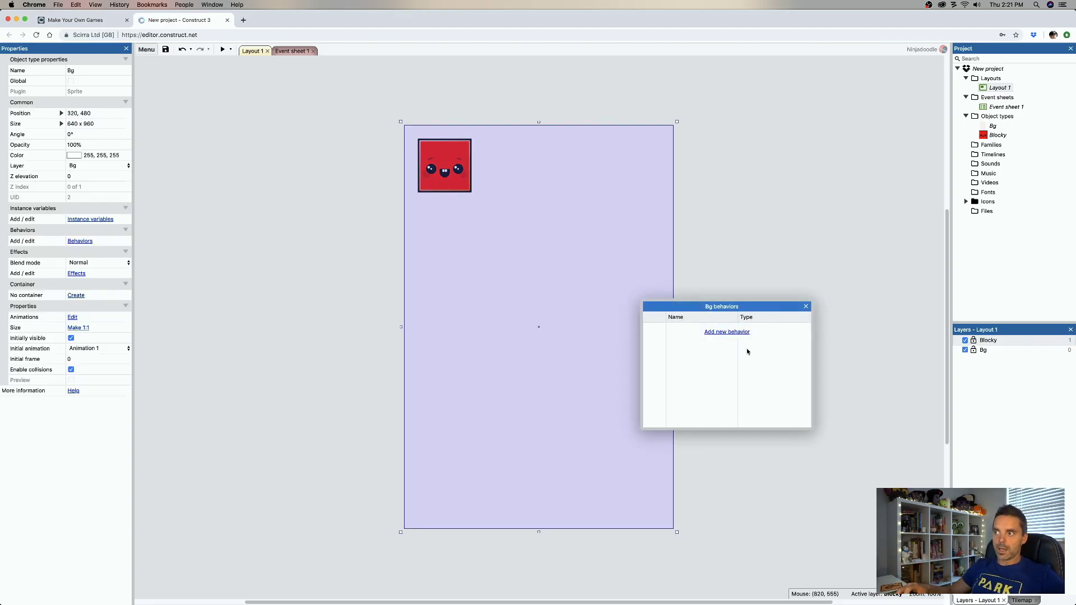
click(726, 332)
double_click(444, 319)
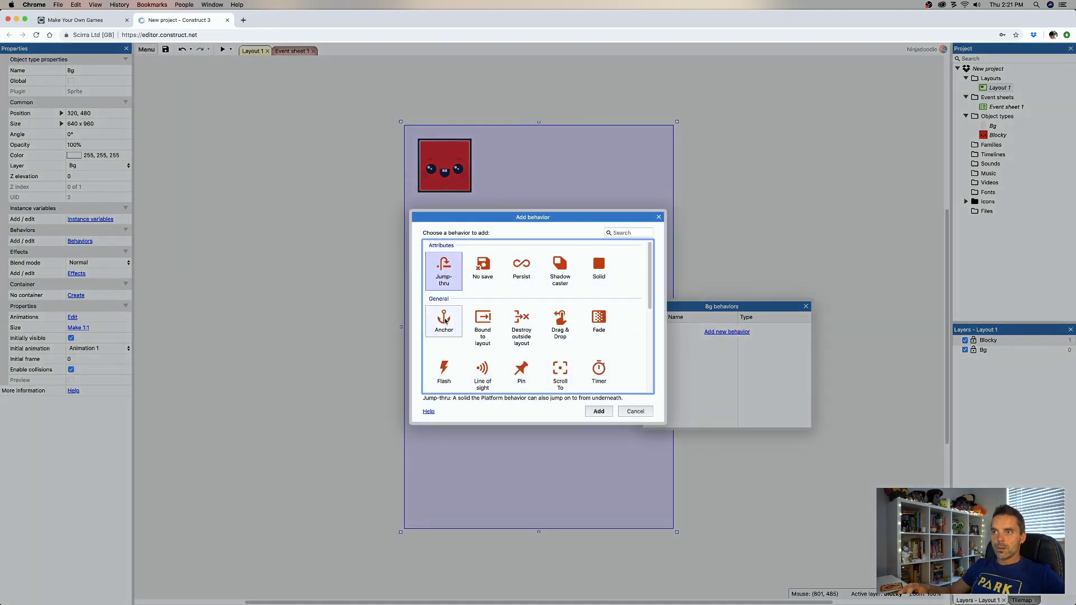
click(806, 306)
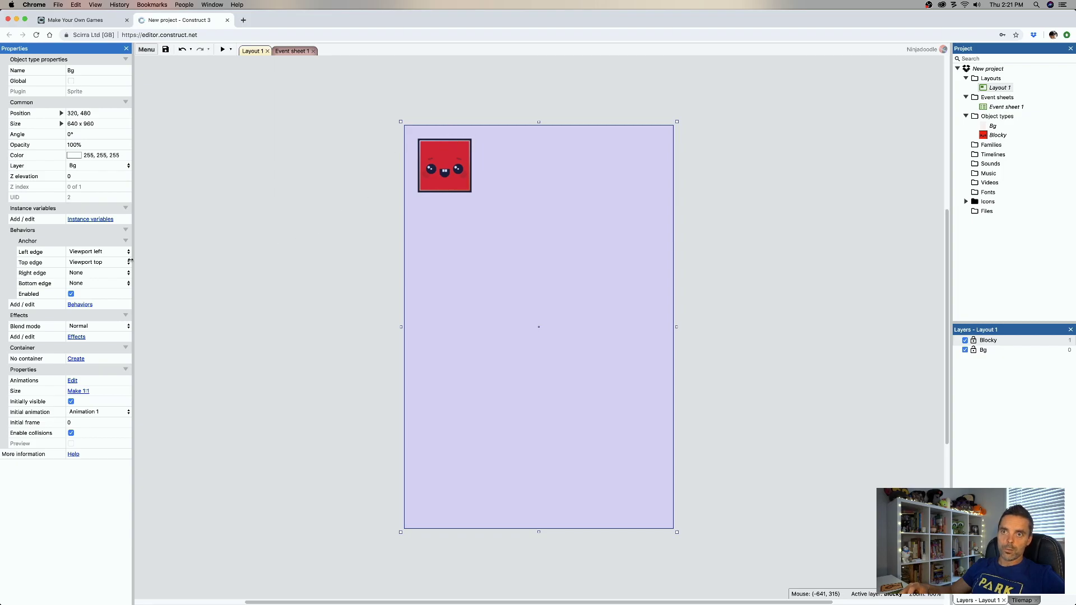
Set Bg's Anchor right edge to Viewport right and its bottom edge to Viewport bottom
click(100, 273)
click(94, 280)
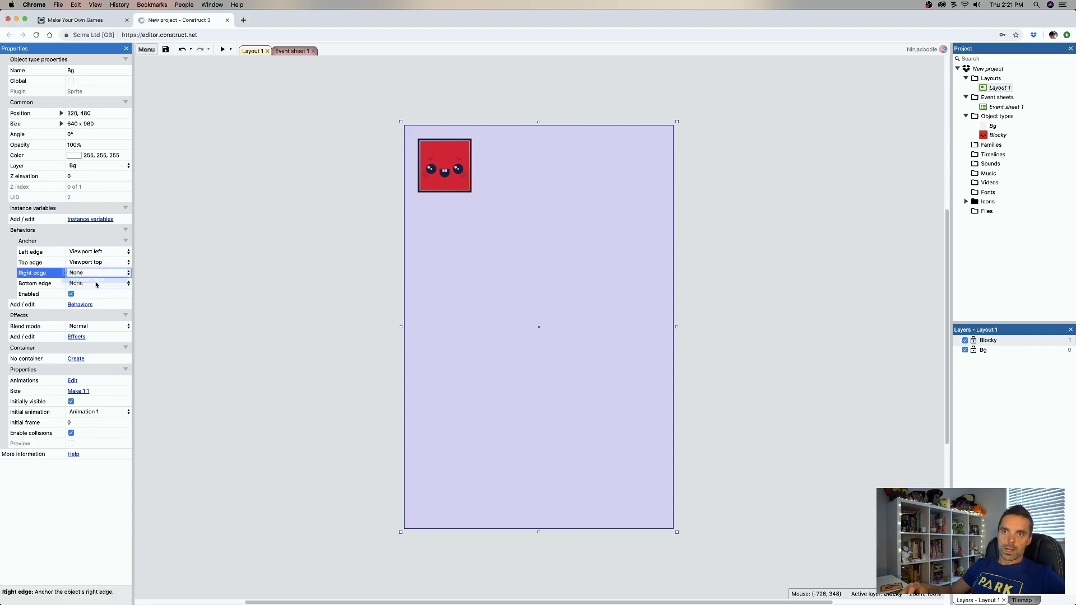
click(96, 284)
click(92, 290)
click(287, 292)
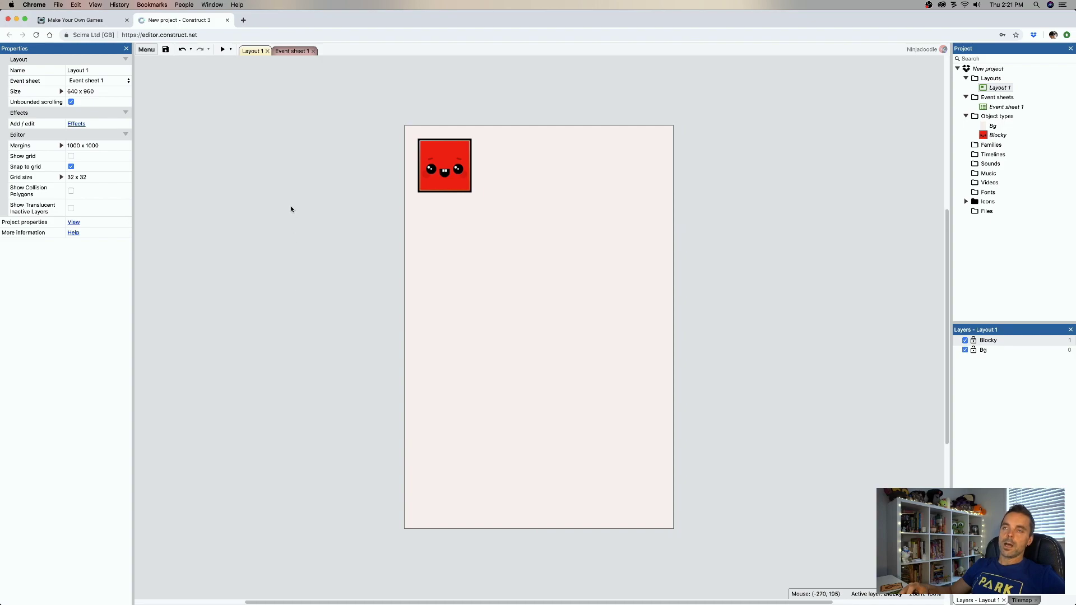
Preview the layout with Bg anchored on all four edges at wider and narrower window sizes, and close the preview
click(220, 50)
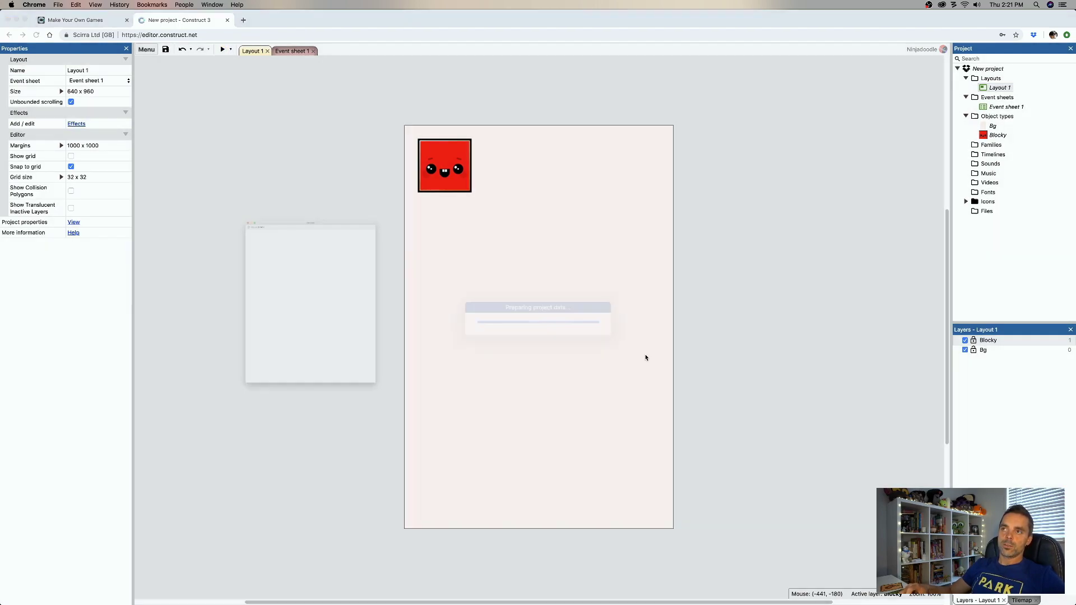
drag(475, 470, 836, 414)
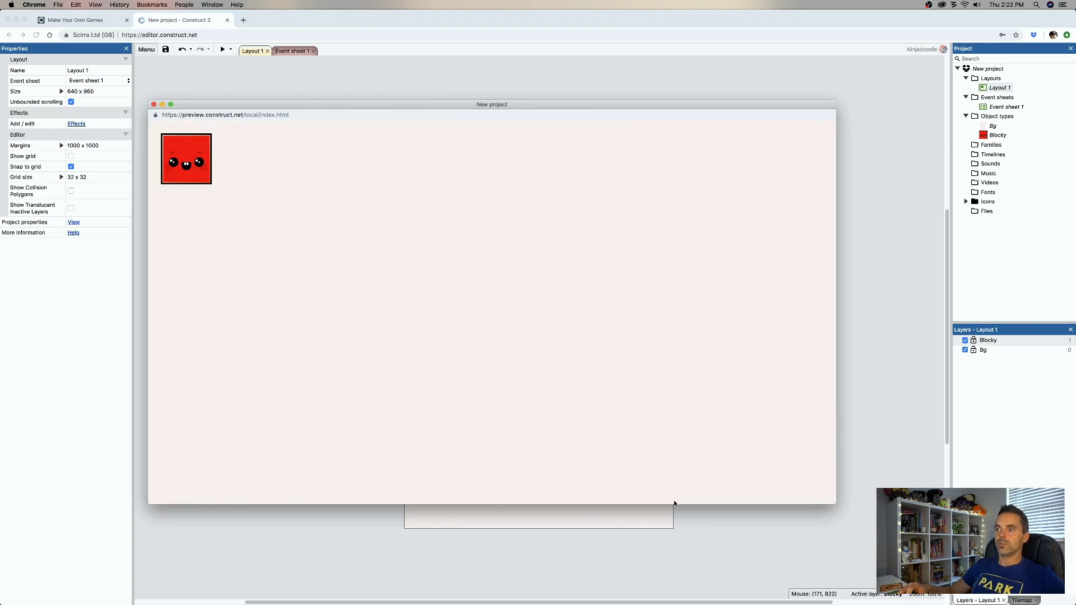
drag(836, 444, 760, 364)
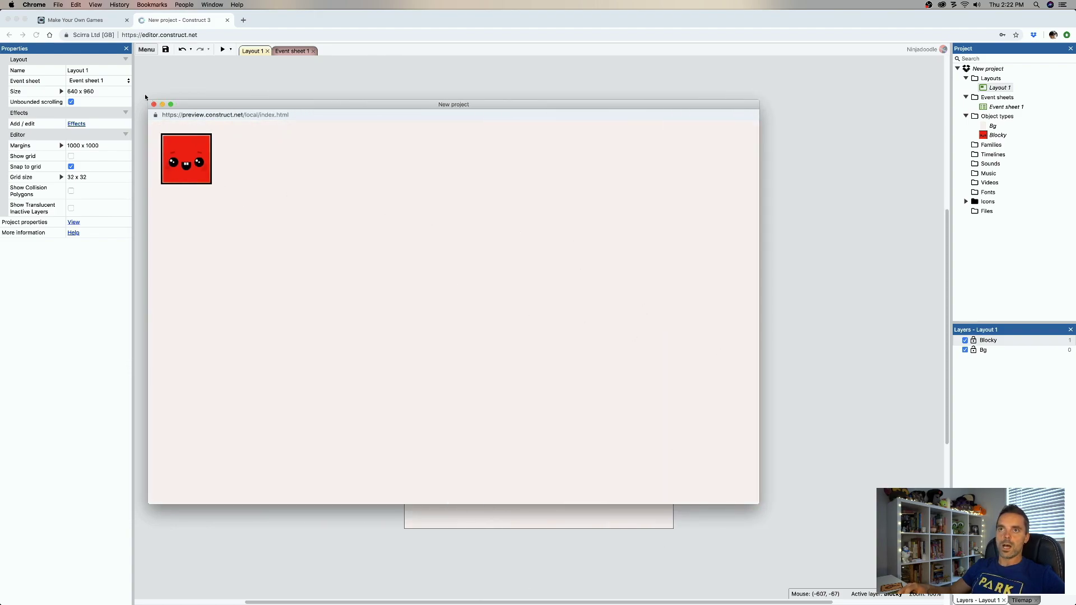
click(154, 105)
Reset Bg's Anchor bottom edge and right edge to None, and clear the selection
click(478, 319)
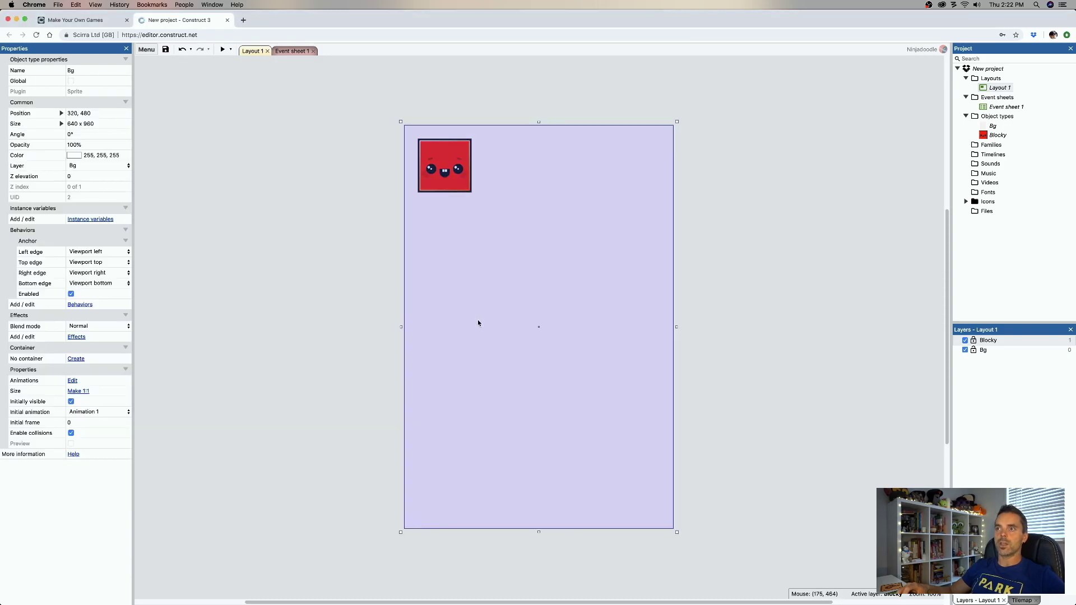
click(97, 283)
click(96, 276)
click(97, 273)
click(97, 265)
click(225, 273)
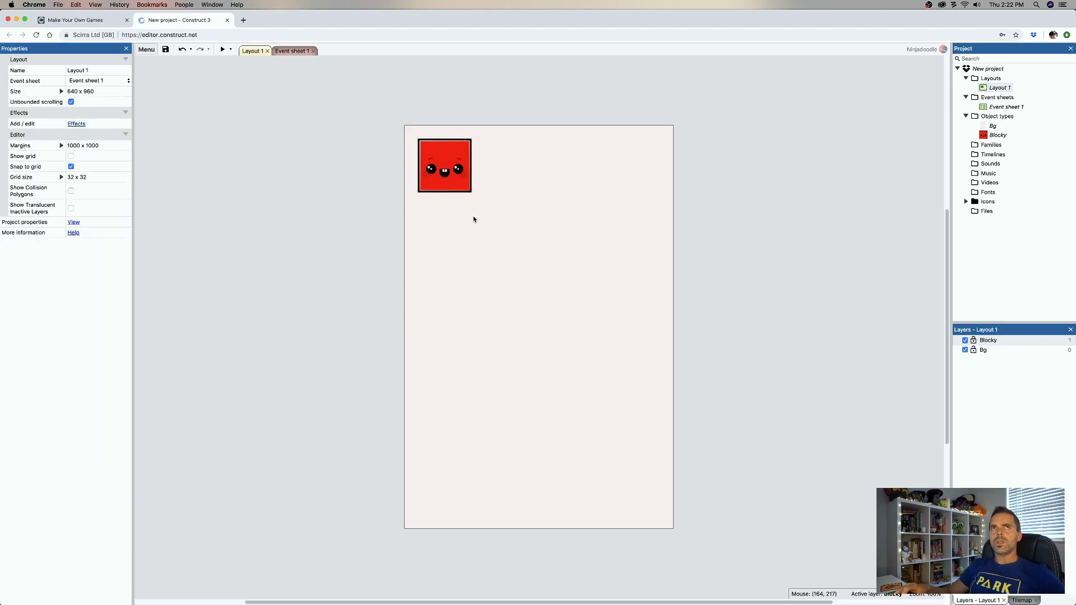
Open Blocky in the Animations Editor and compare frames 0 and 1 by switching repeatedly between them
click(450, 168)
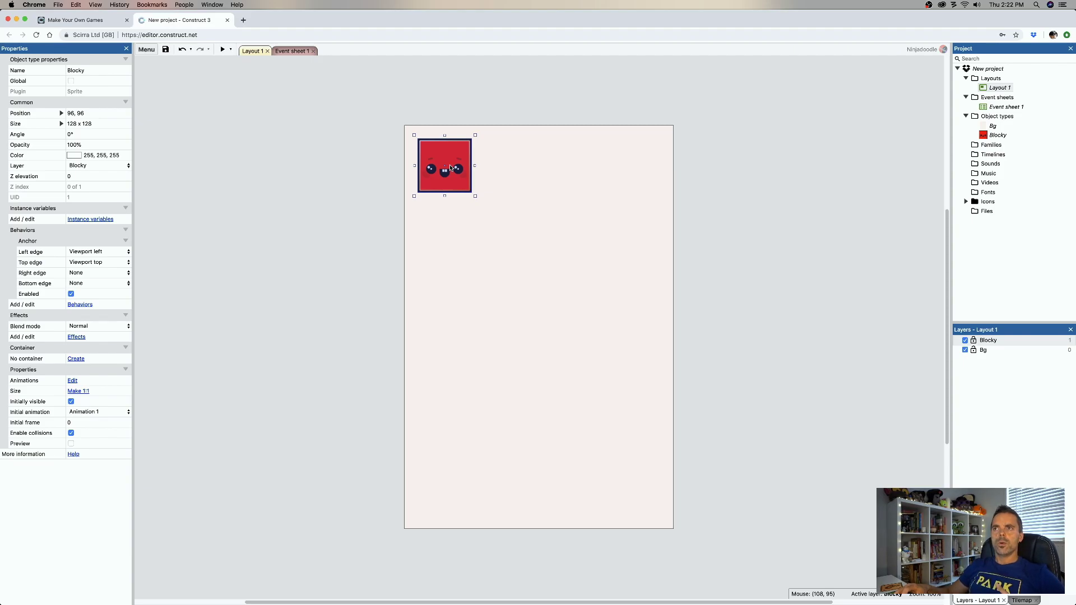
double_click(450, 168)
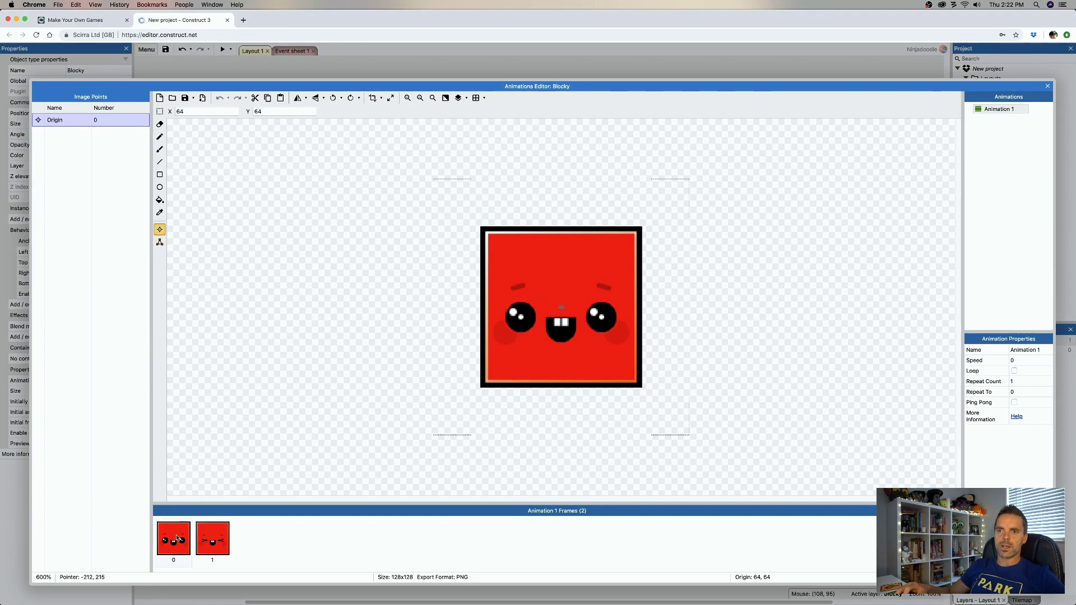
click(212, 538)
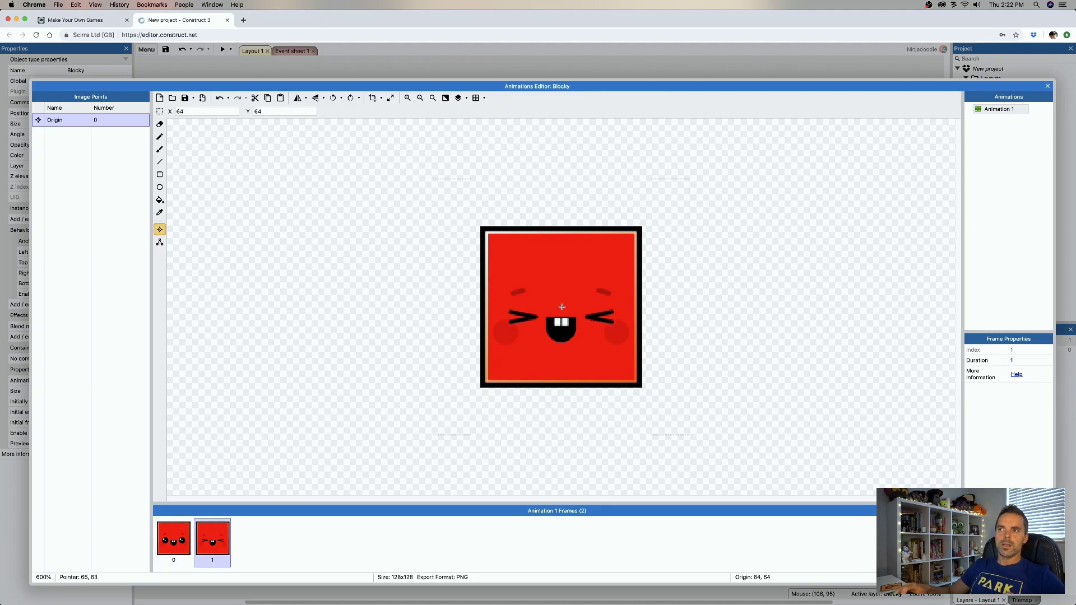
click(172, 544)
click(201, 540)
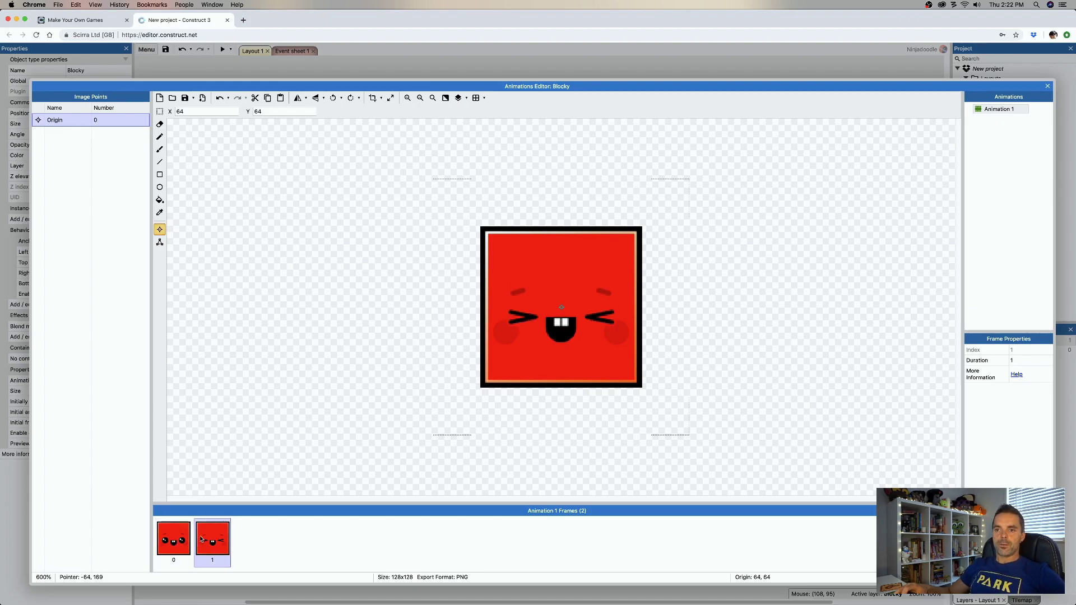
click(173, 539)
click(202, 540)
click(173, 540)
click(198, 540)
click(173, 539)
click(202, 540)
click(173, 539)
click(202, 540)
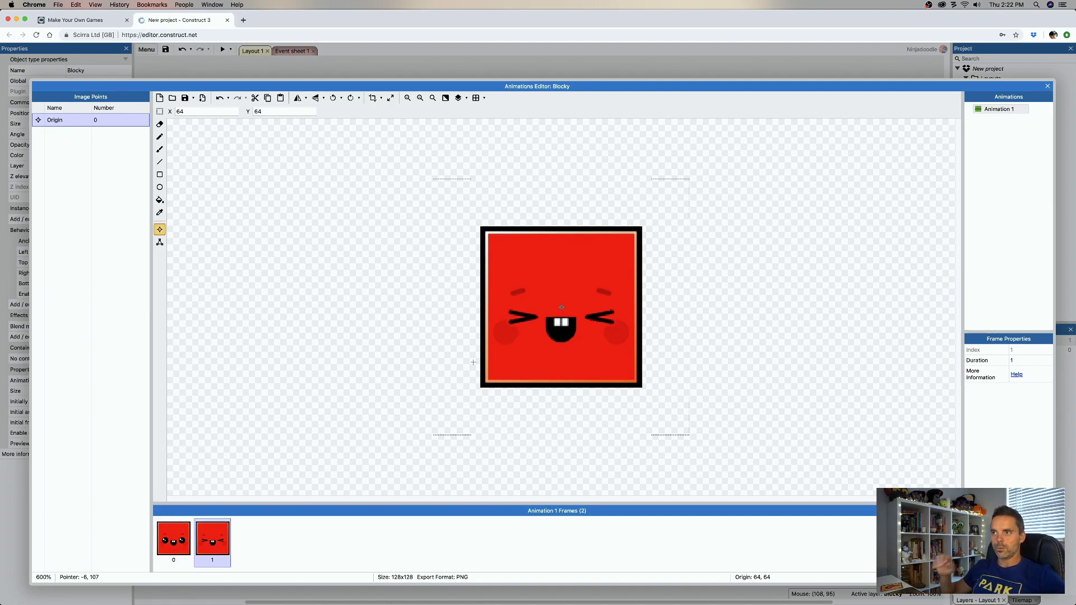
click(183, 544)
click(212, 539)
click(174, 540)
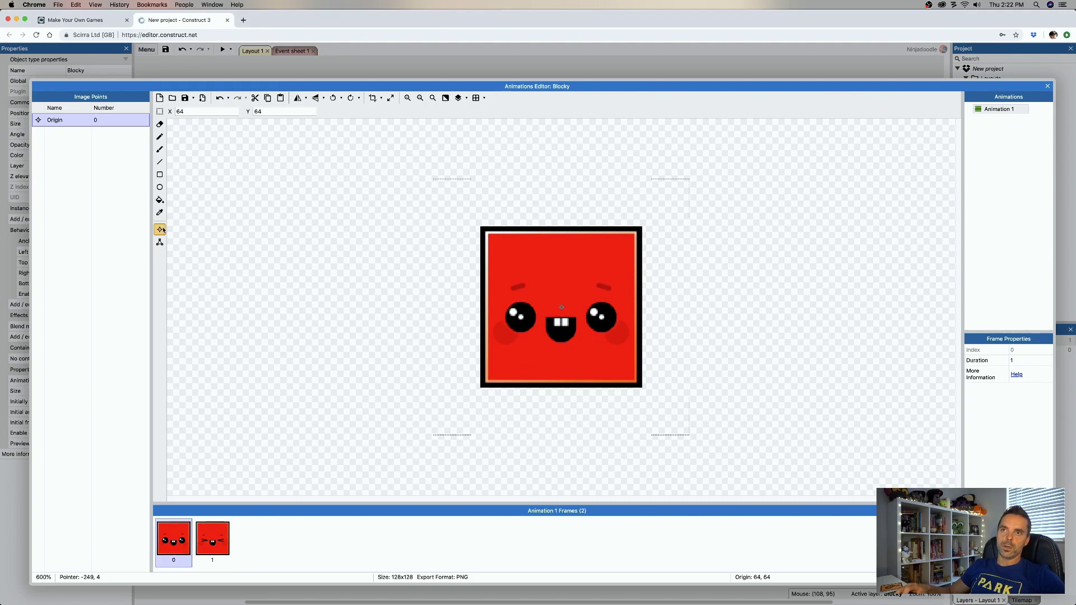
Examine the options for Blocky's Origin image point, including applying it to all animations, and close the Animations Editor
right_click(75, 120)
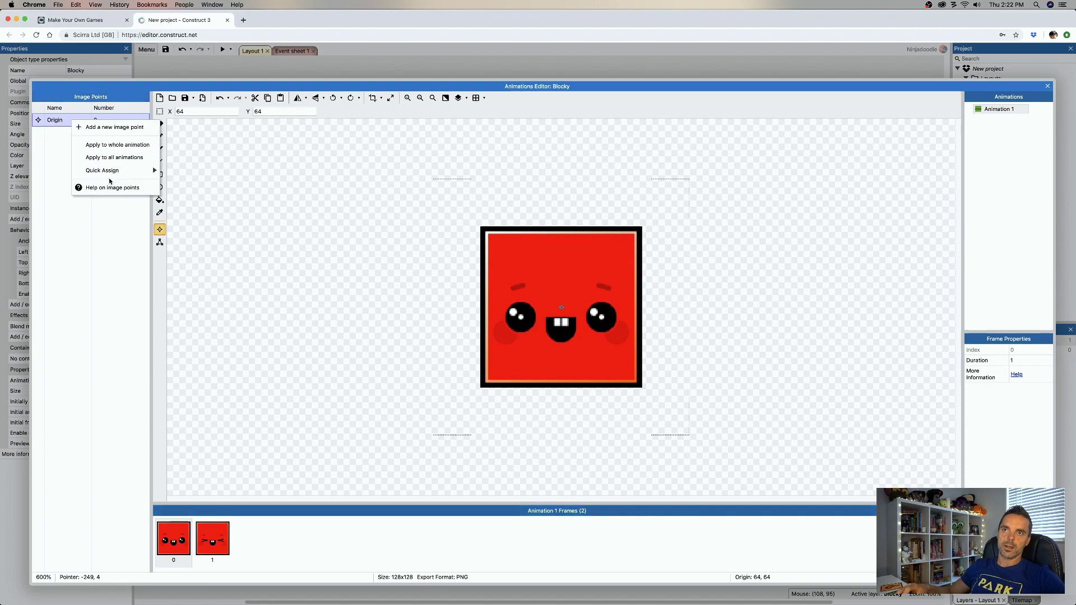
mouse_move(112, 172)
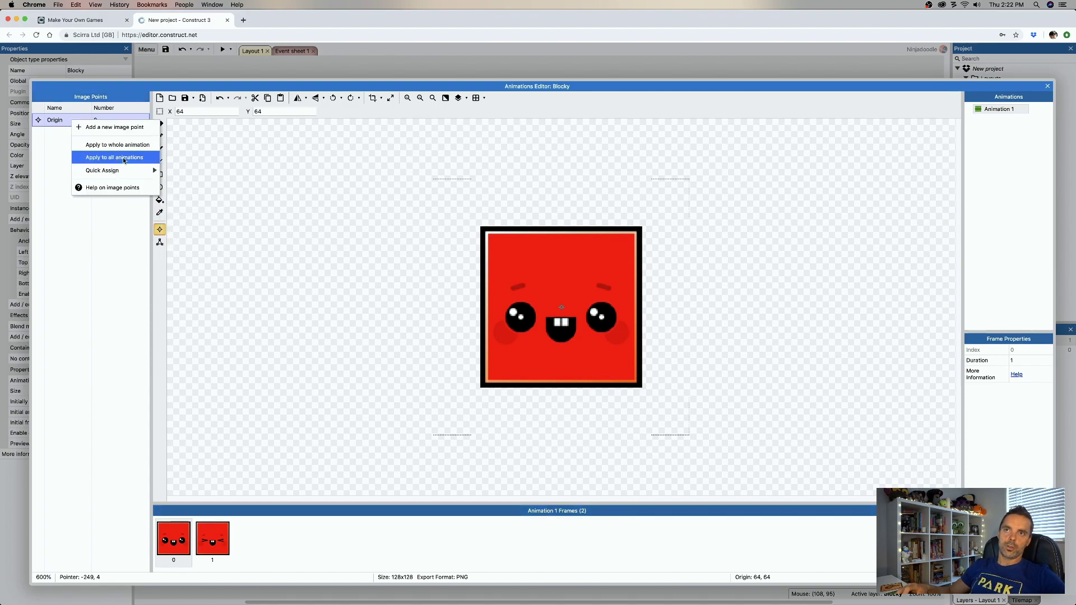
click(1047, 86)
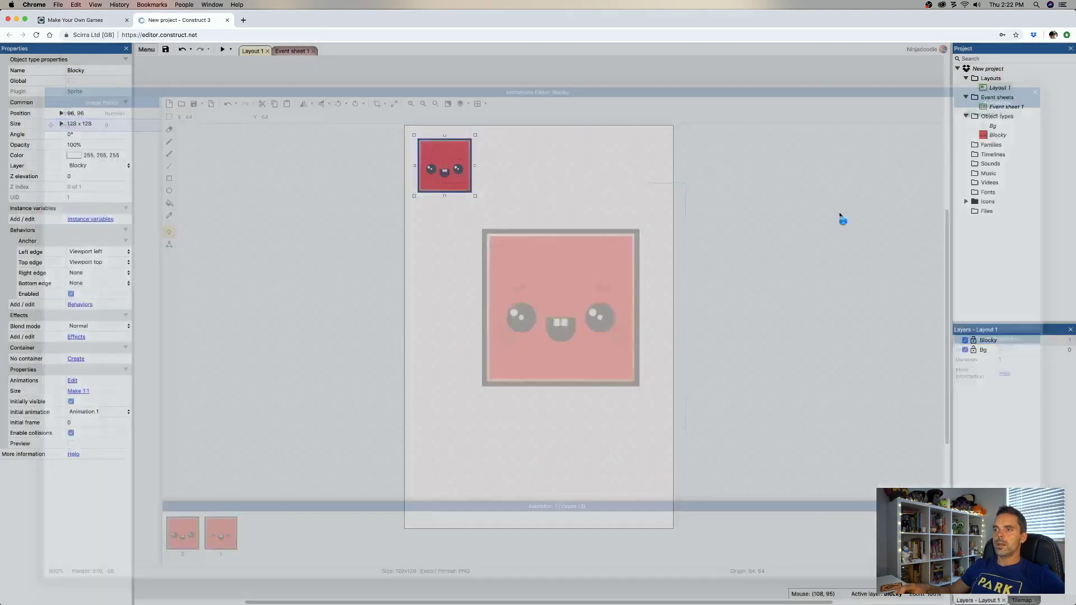
Preview the layout with Bg and Blocky both anchored only left and top, and close the preview
click(496, 185)
click(384, 147)
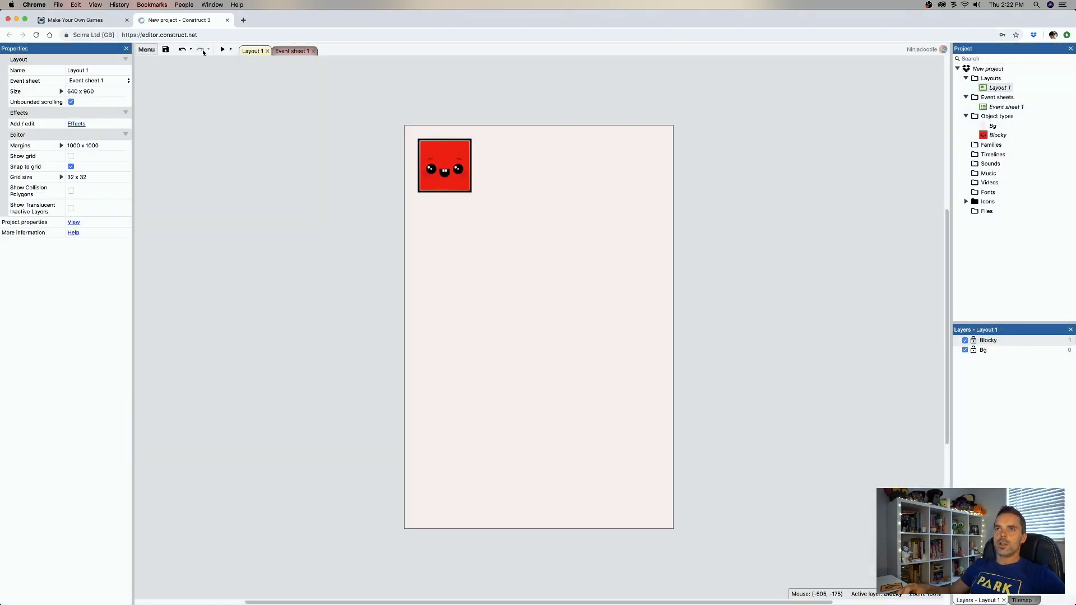
click(222, 50)
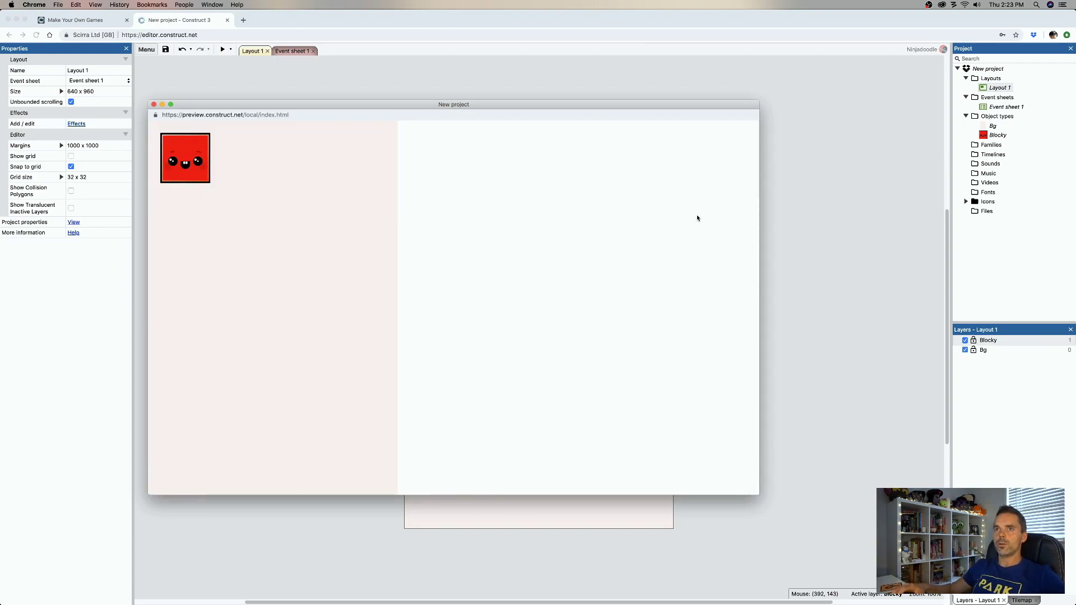
click(154, 104)
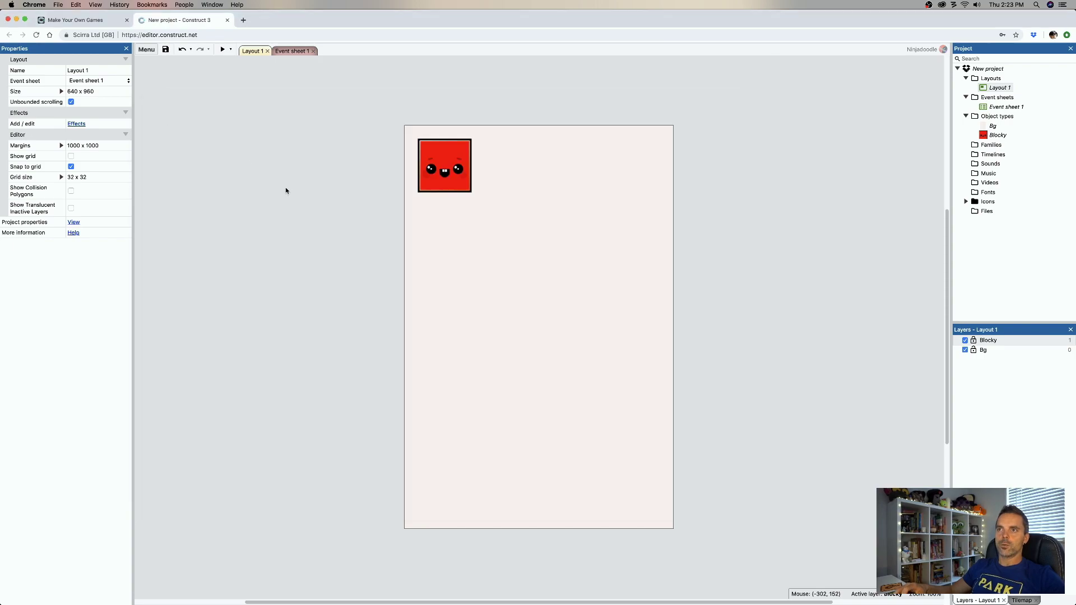
Review the timed frame-switching event in Event sheet 1 alongside Blocky's animation frames, and return to Layout 1
click(294, 51)
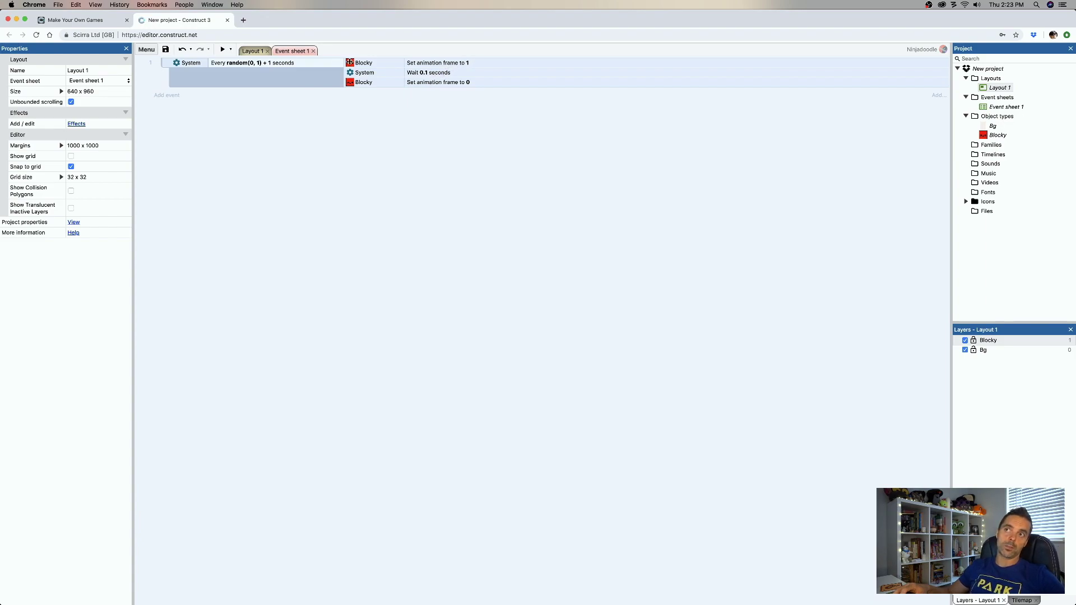
click(252, 51)
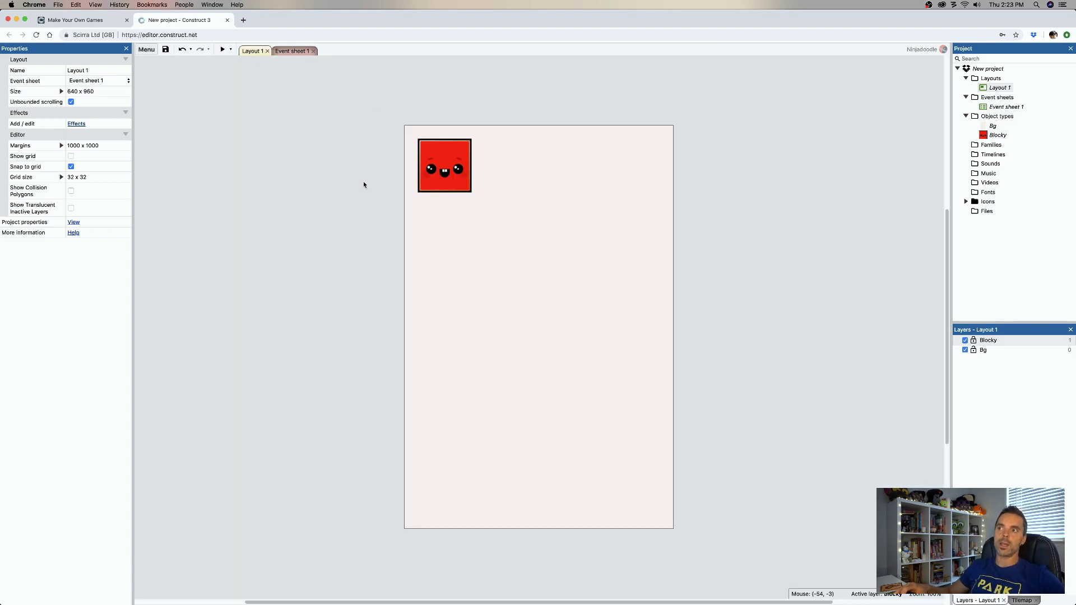
click(431, 184)
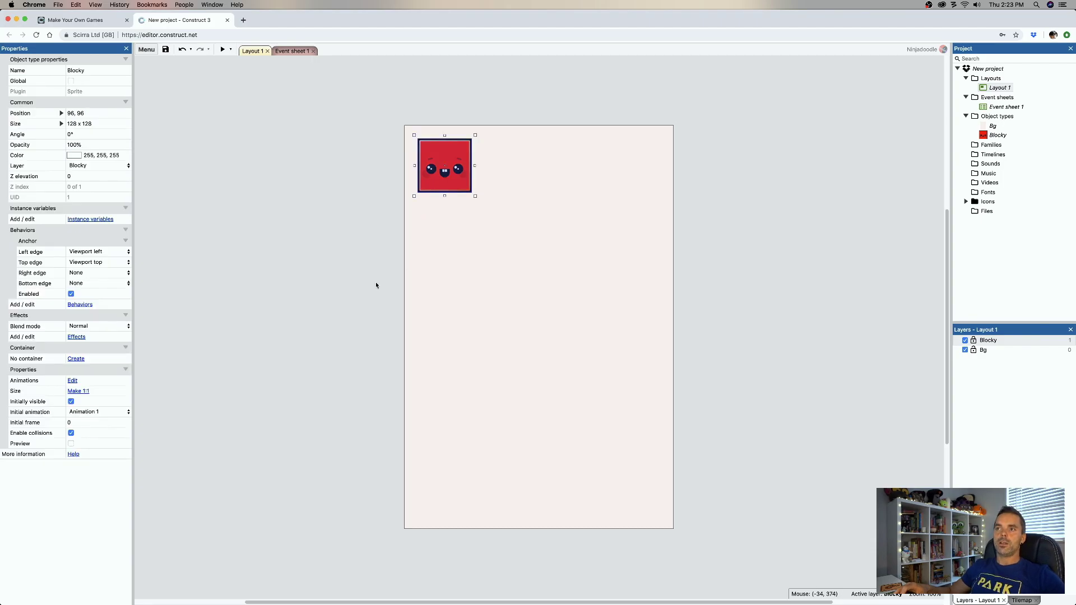
double_click(431, 176)
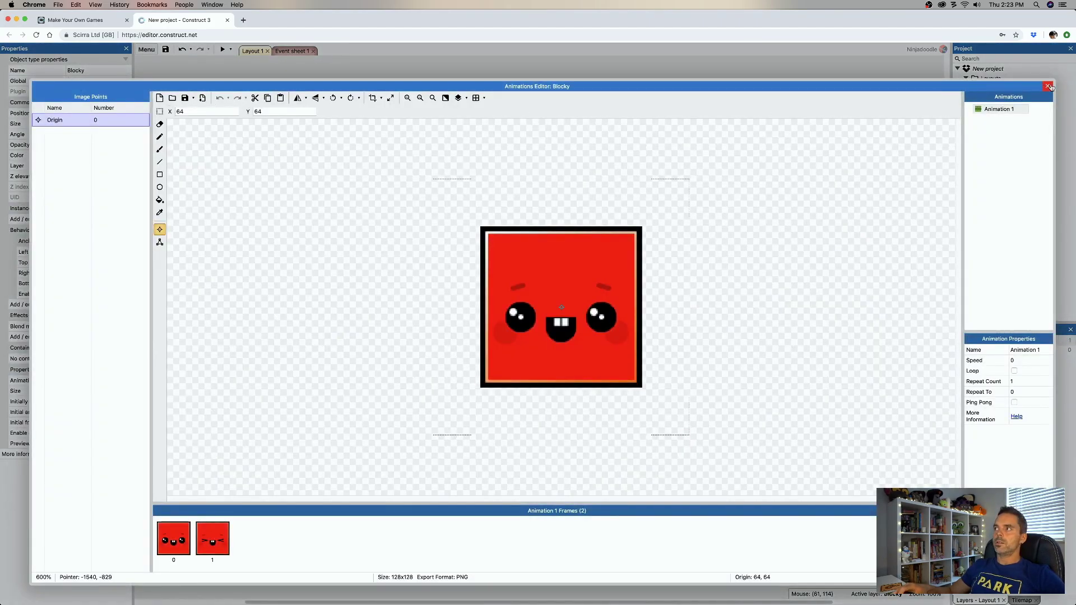
click(1048, 86)
click(294, 51)
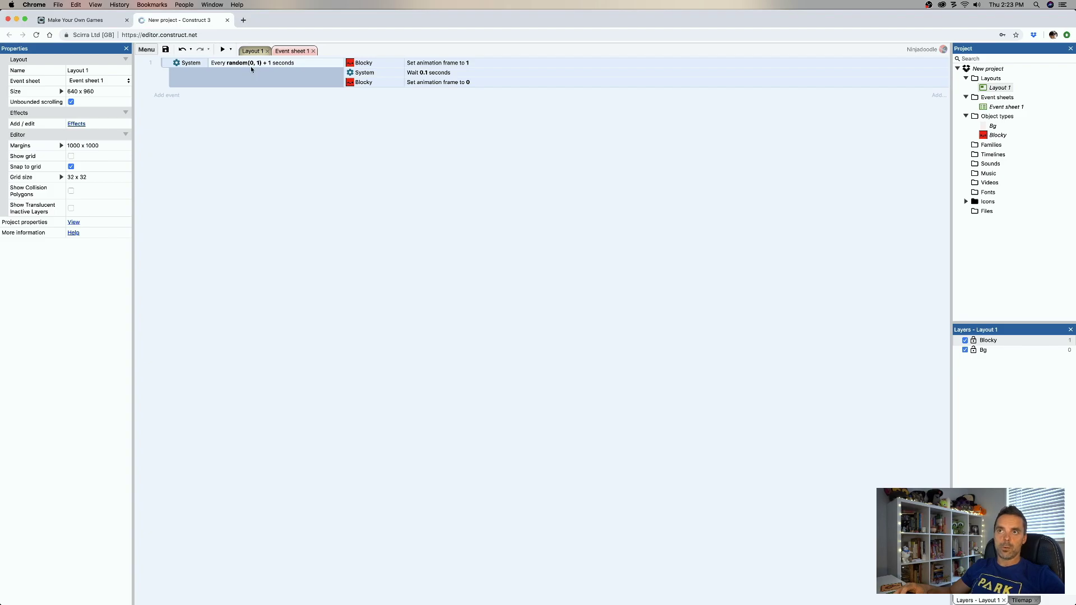
click(252, 51)
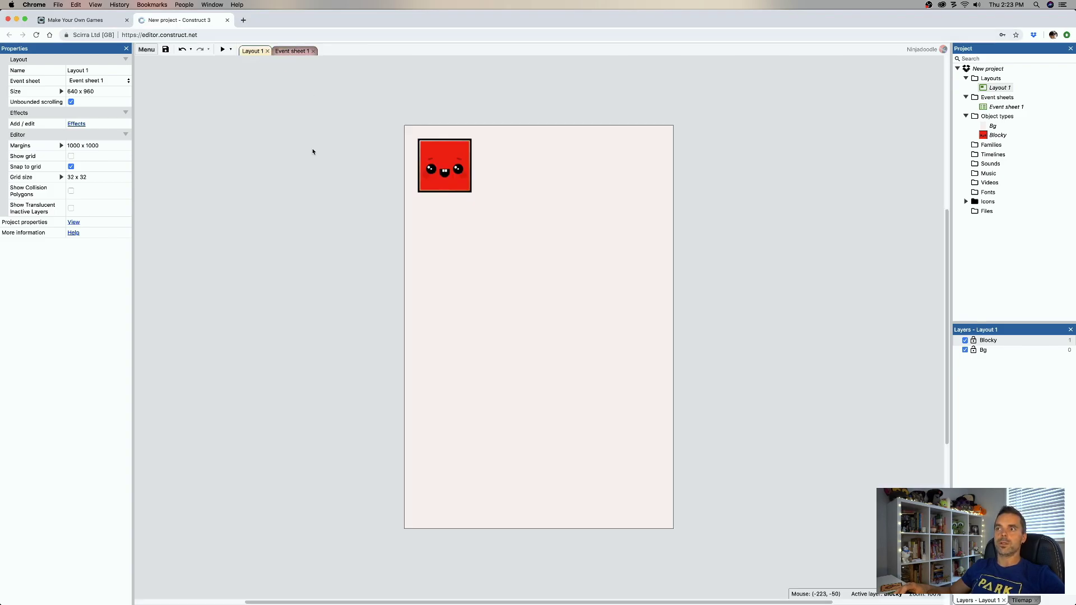
Examine the Enabled property of Blocky's Anchor behavior, glance at Event sheet 1, and return to Layout 1 with nothing selected
click(422, 173)
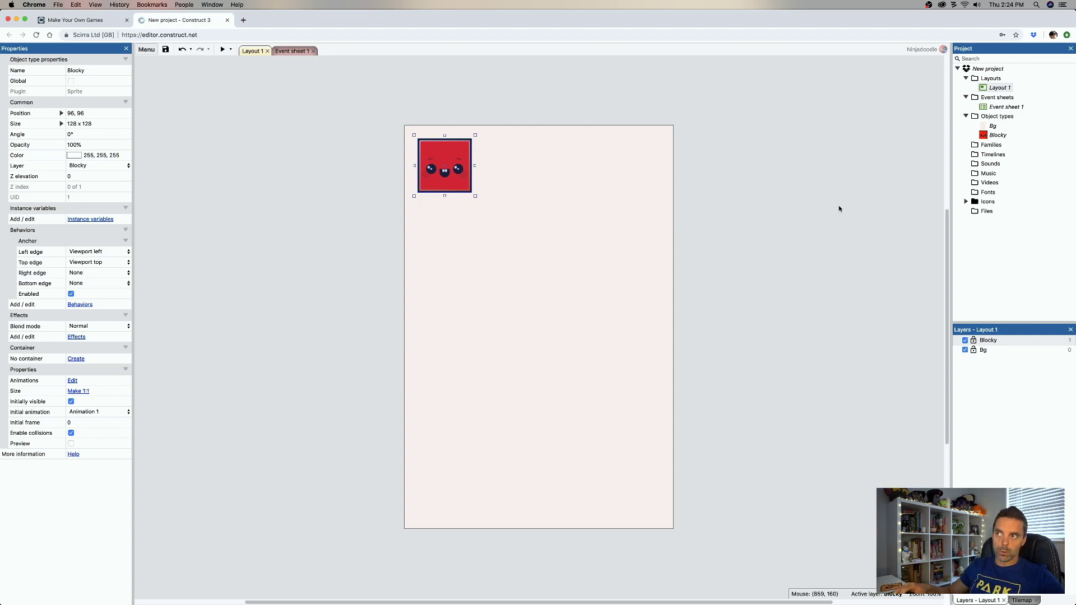
click(71, 297)
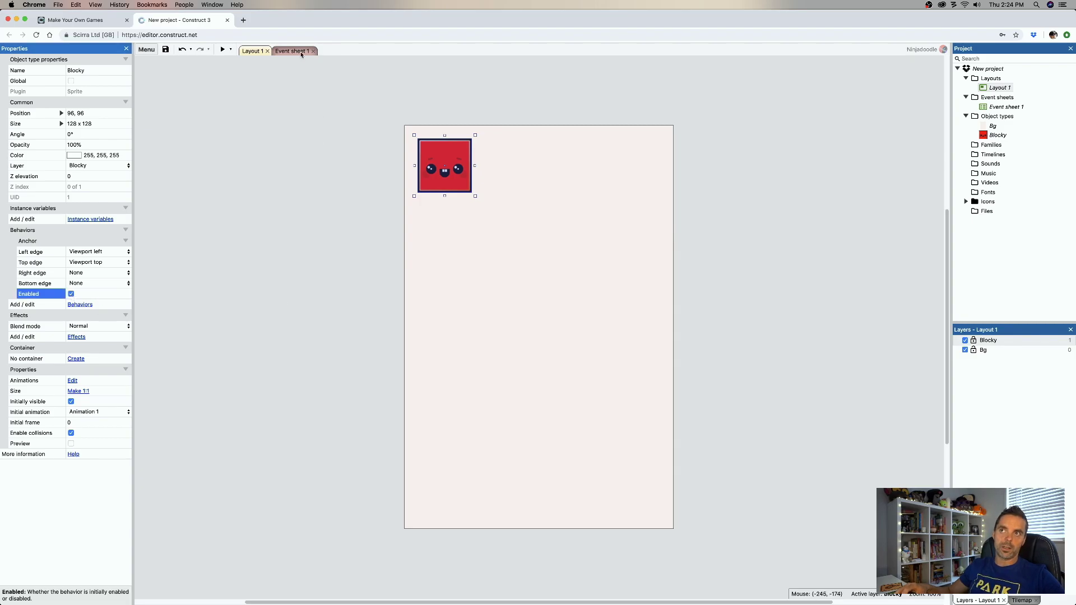
click(301, 51)
click(260, 51)
click(295, 211)
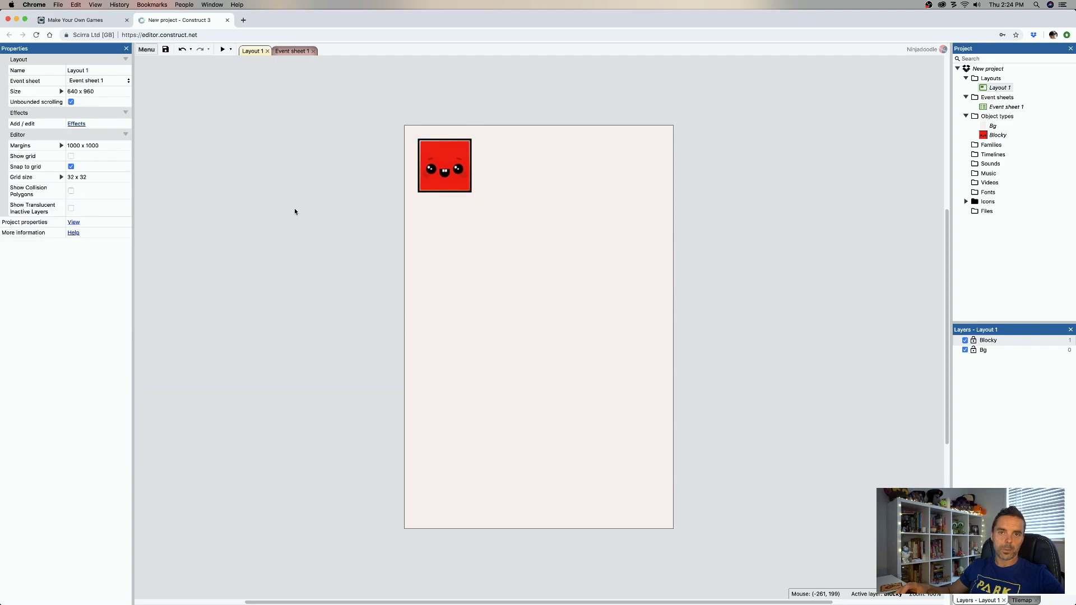